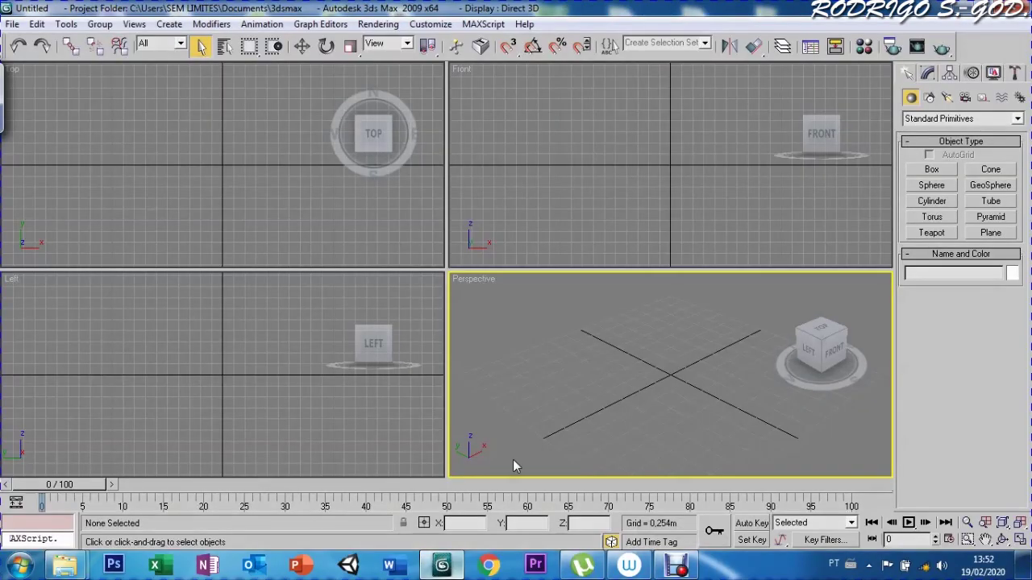
- Create a spherical SDynaFlect deflector at the grid centre in the Perspective viewport
left_click(1001, 98)
left_click(940, 118)
left_click(928, 142)
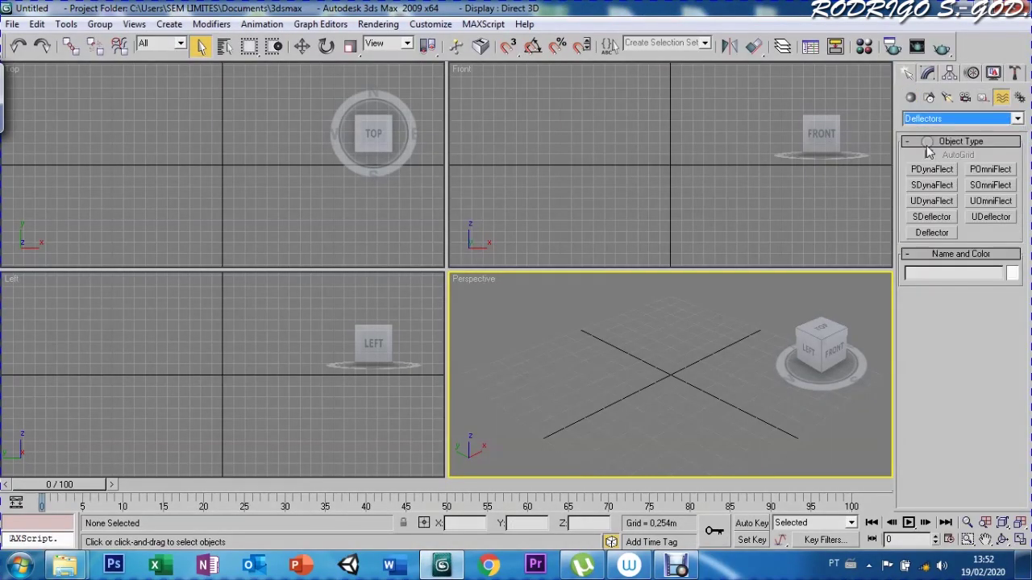
left_click(931, 186)
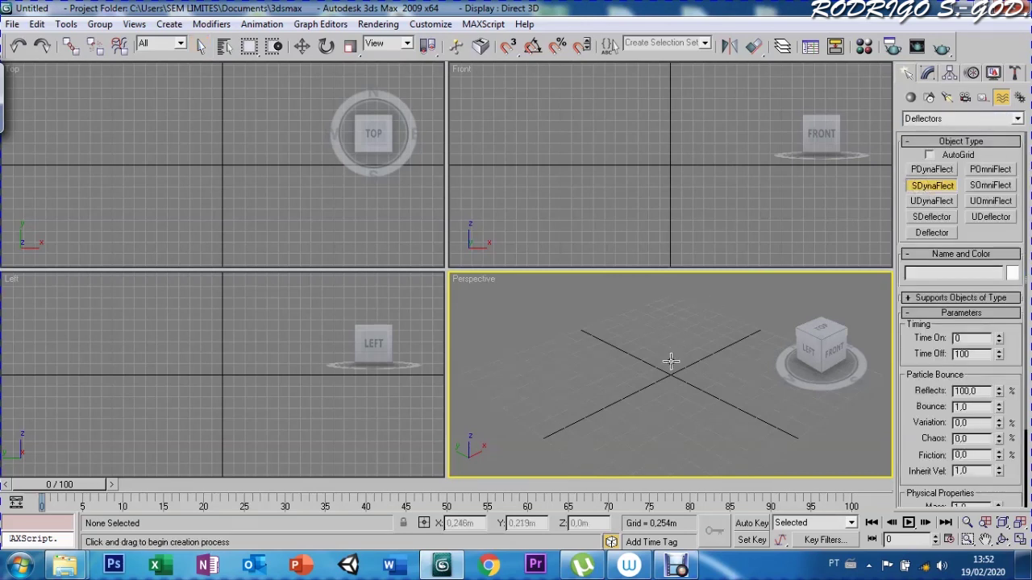
mouse_move(674, 370)
left_mouse_down()
mouse_move(687, 386)
mouse_move(698, 354)
left_mouse_up()
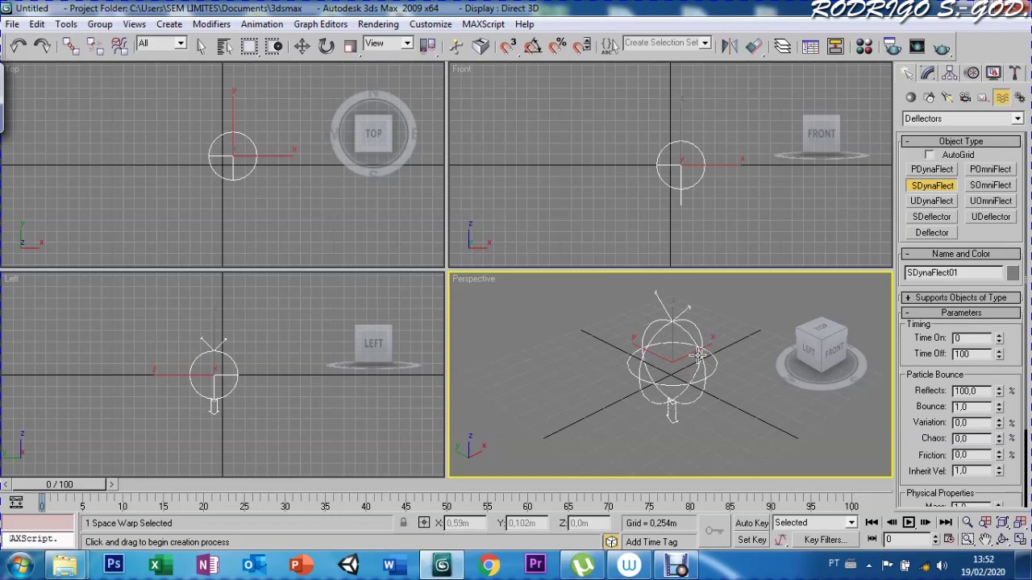
- Create a Super Spray emitter to the left of the deflector
left_click(911, 97)
left_click(923, 120)
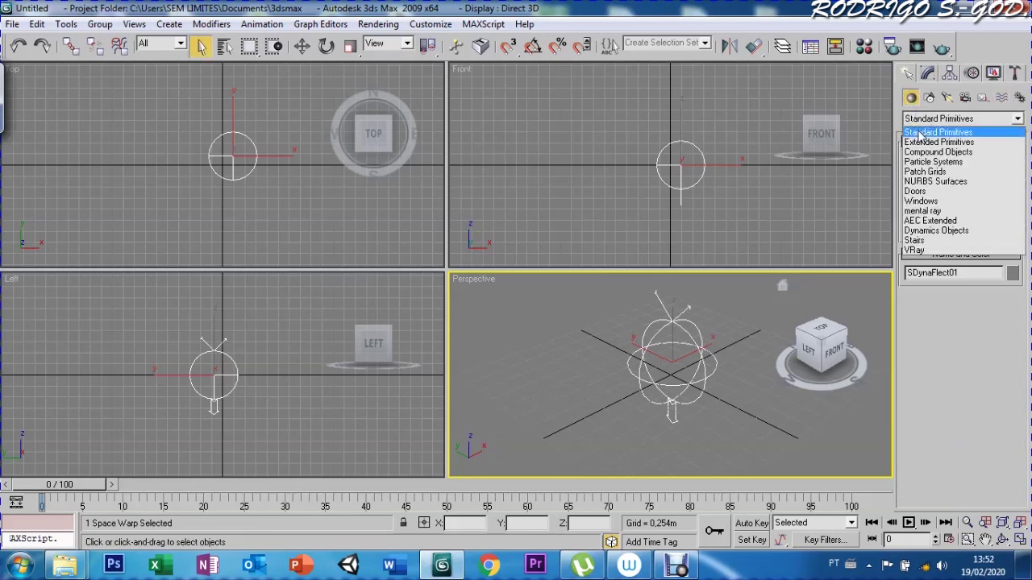
left_click(917, 166)
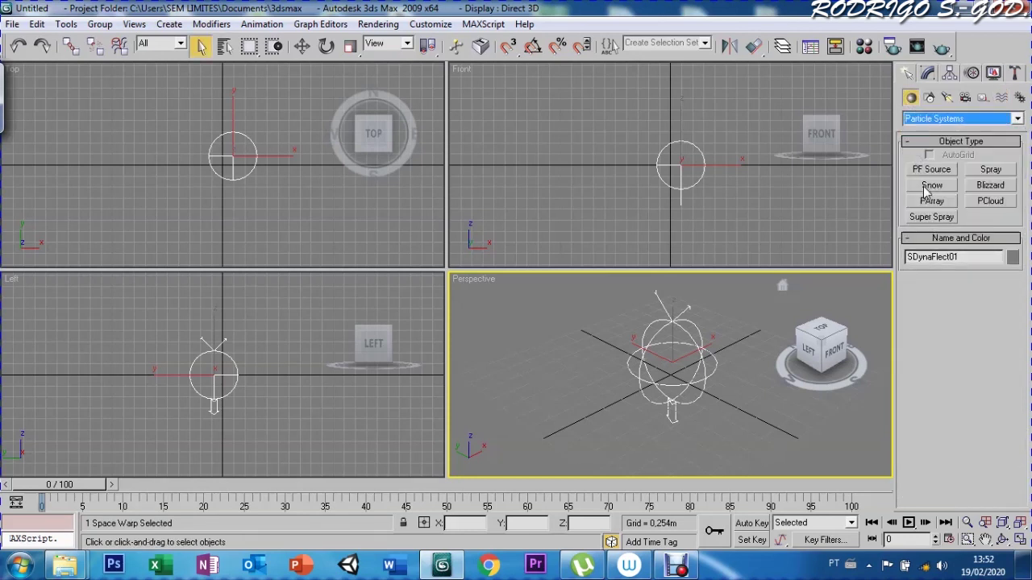
left_click(931, 217)
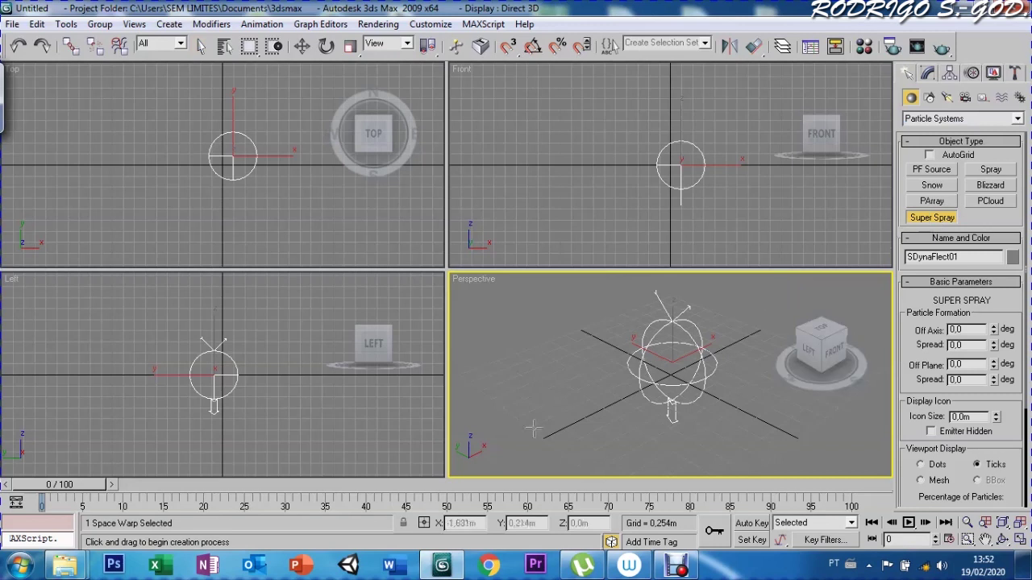
left_click_drag(519, 421, 562, 410)
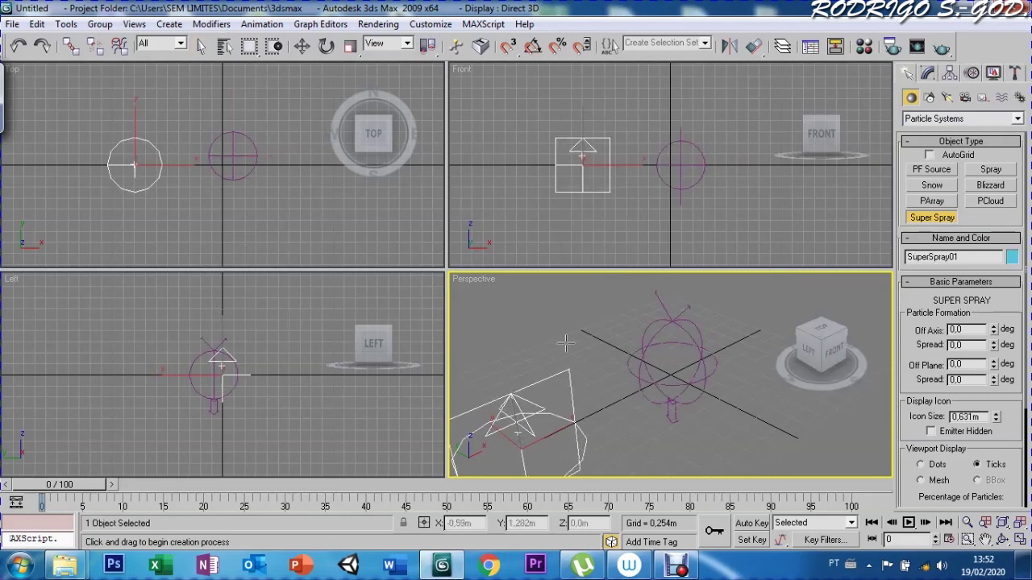
- Rotate the emitter 90° about Y with Angle Snap and scrub the timeline to preview
left_click(532, 46)
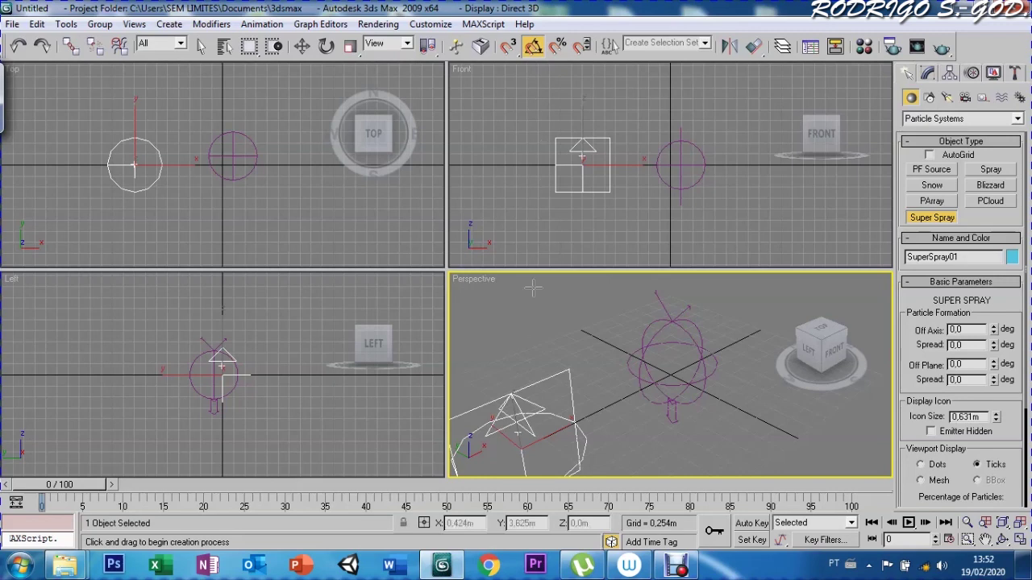
key("e")
left_click_drag(489, 423, 525, 401)
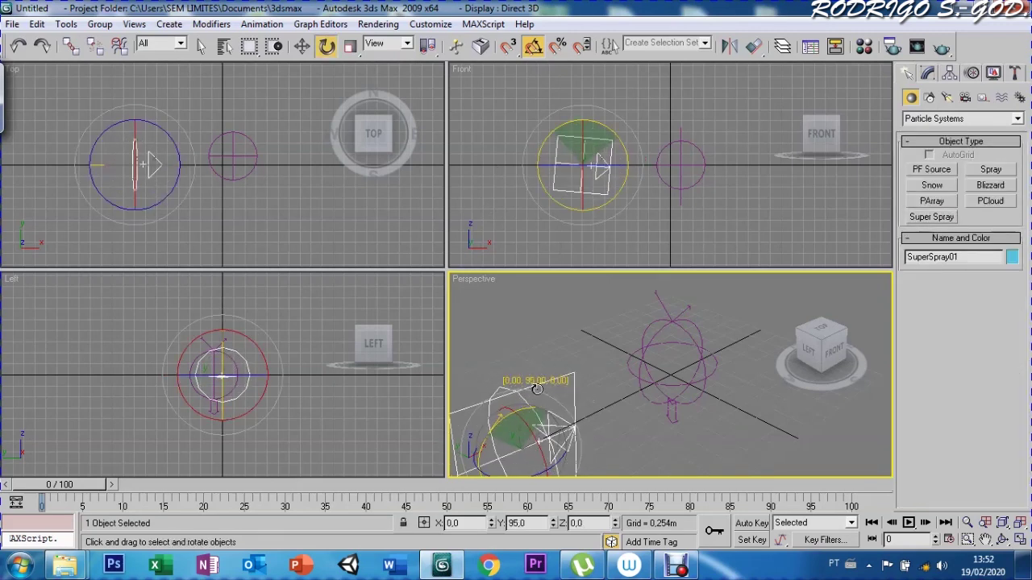
left_click_drag(526, 401, 549, 356)
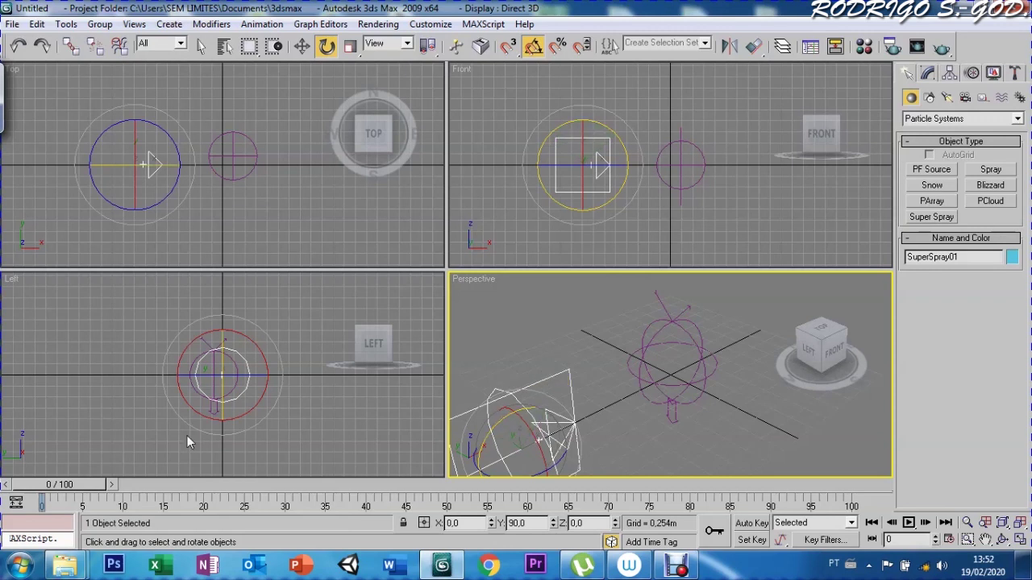
left_click_drag(82, 486, 124, 517)
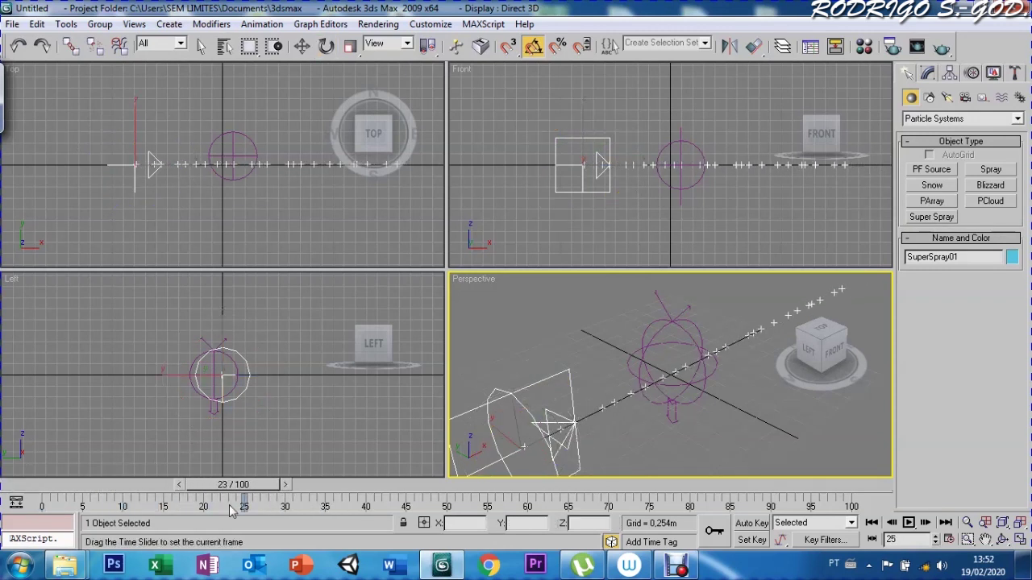
left_click_drag(89, 484, 33, 484)
- Maximize the Perspective view, then pan and zoom out to frame the objects
key("e")
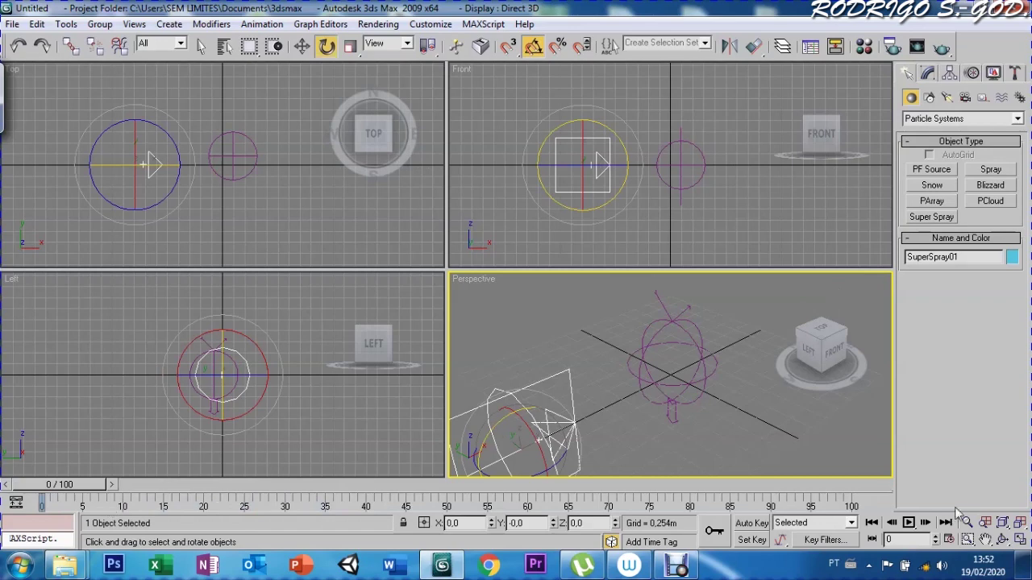
left_click(1020, 540)
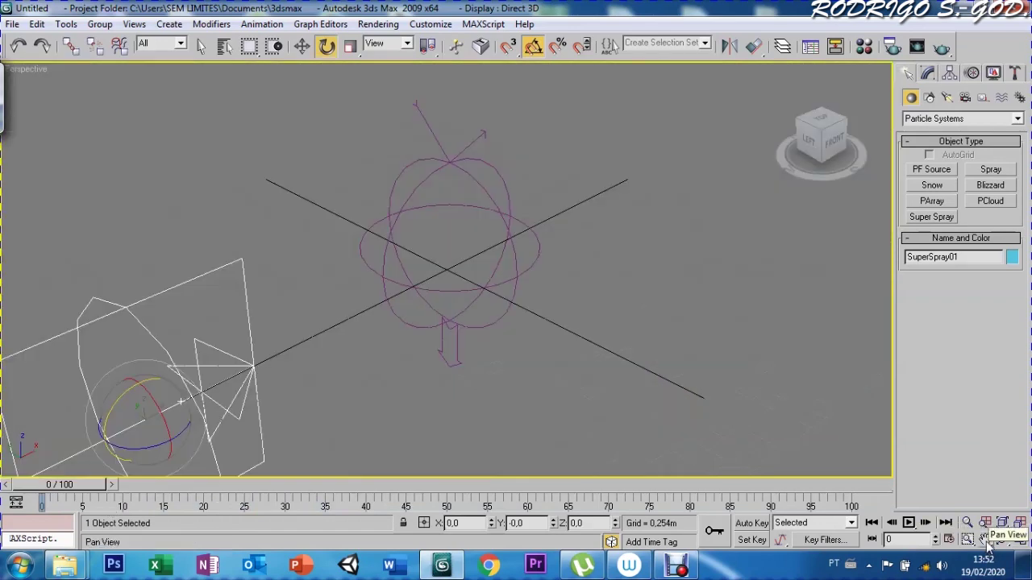
left_click(989, 547)
mouse_move(795, 417)
left_mouse_down()
mouse_move(541, 325)
mouse_move(573, 264)
left_mouse_up()
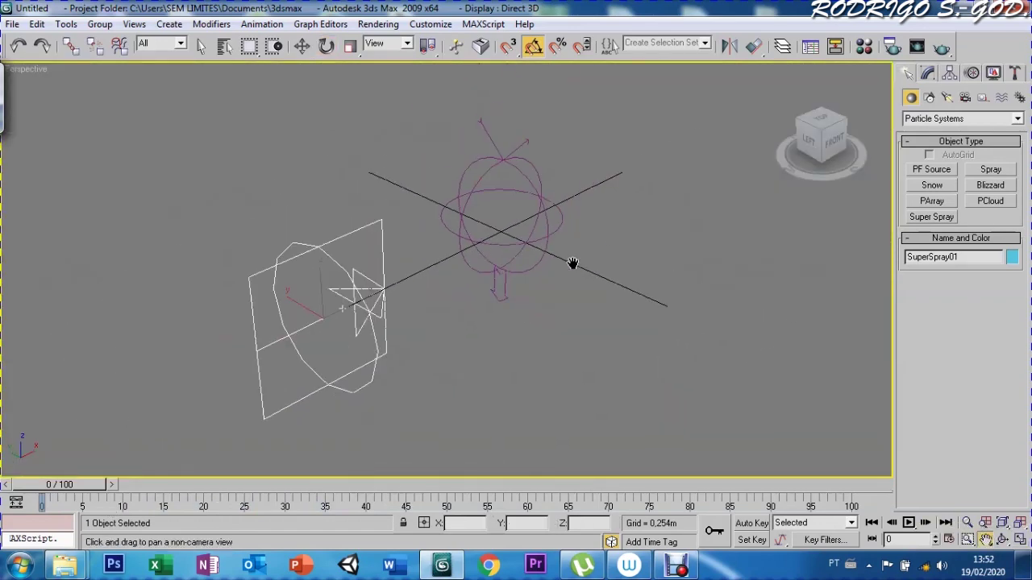
scroll(572, 264, "down", 2)
key("w")
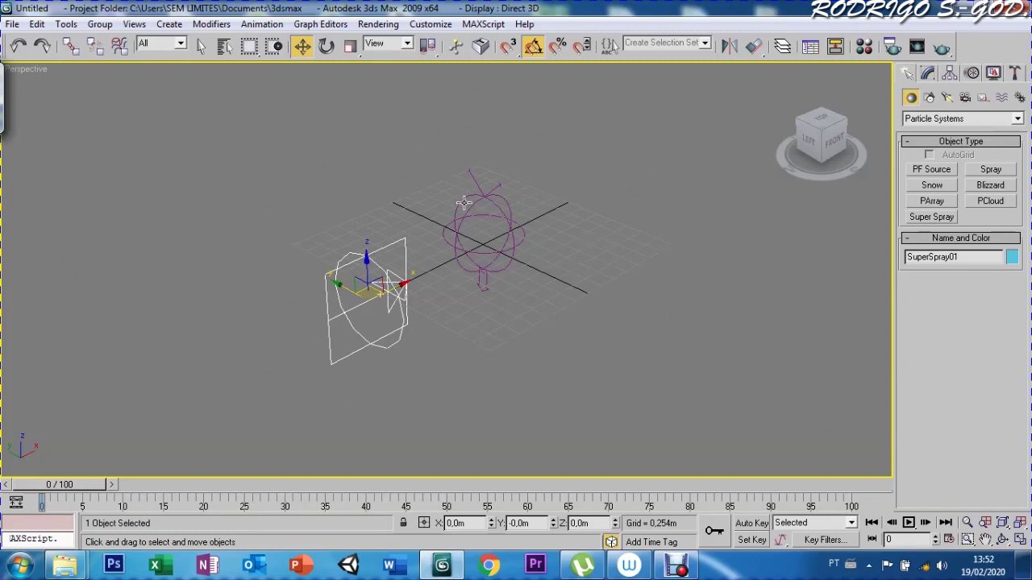
- Bind the Super Spray to the SDynaFlect deflector and scrub to check the deflected particles
left_click(468, 199)
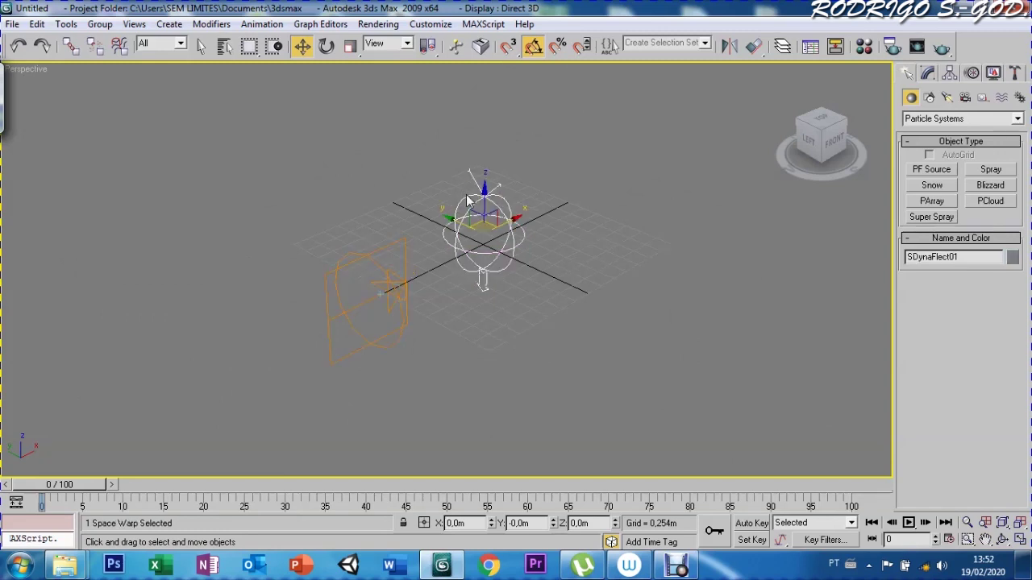
left_click(369, 255)
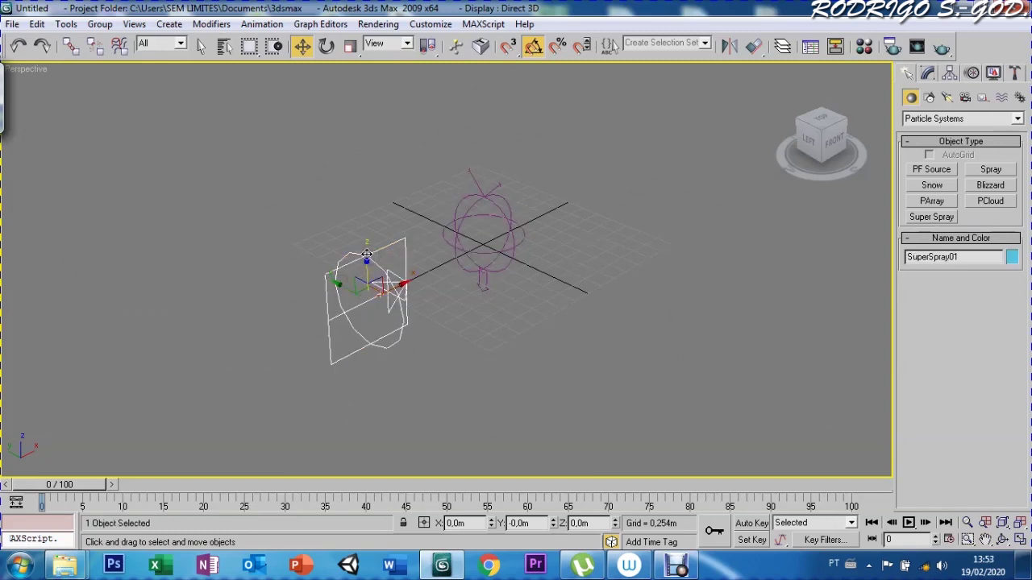
left_click(119, 46)
left_click_drag(372, 256, 462, 195)
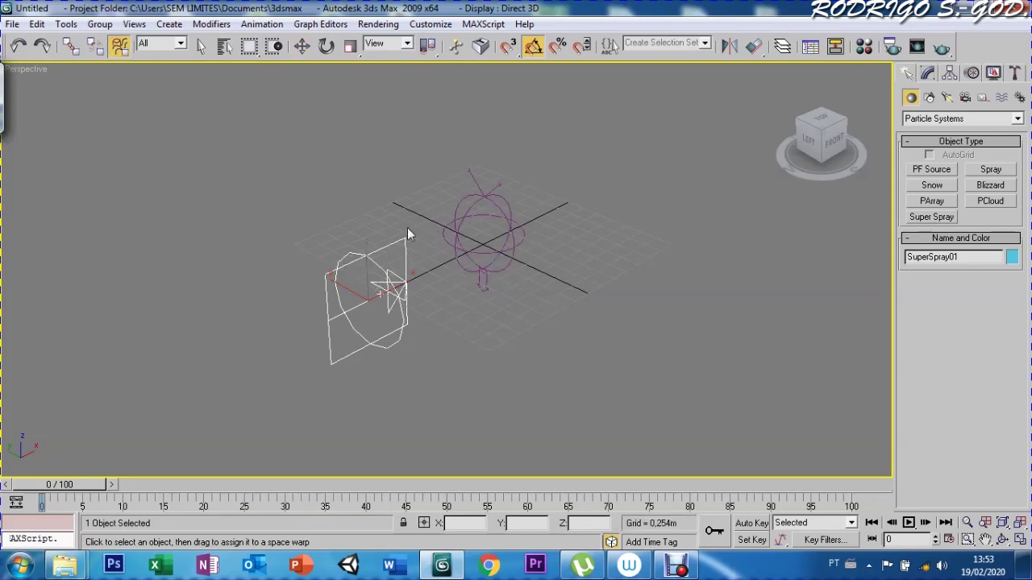
mouse_move(80, 484)
left_mouse_down()
mouse_move(265, 485)
mouse_move(57, 485)
mouse_move(231, 485)
mouse_move(309, 509)
mouse_move(44, 508)
mouse_move(374, 507)
mouse_move(46, 505)
mouse_move(282, 484)
mouse_move(48, 485)
mouse_move(395, 484)
mouse_move(157, 484)
left_mouse_up()
left_click(119, 46)
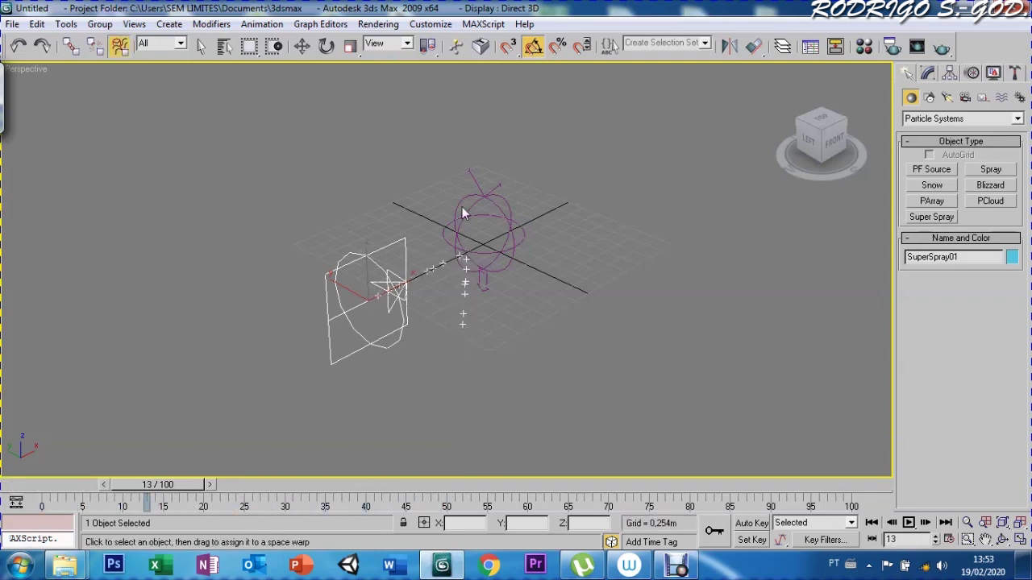
- Scale the SDynaFlect deflector to 243% and move it right along X
left_click_drag(387, 286, 467, 194)
key("r")
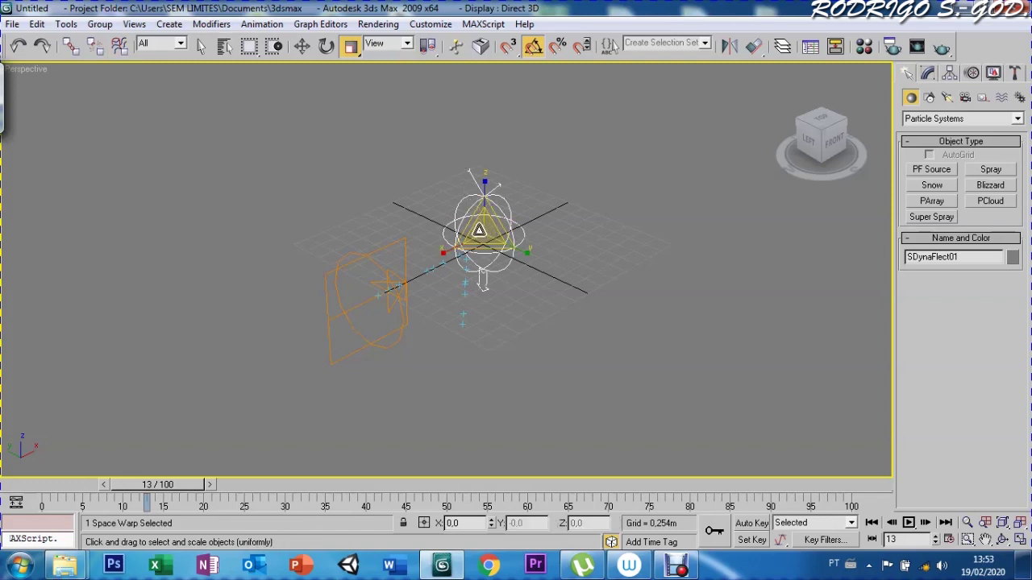
left_click_drag(484, 231, 613, 72)
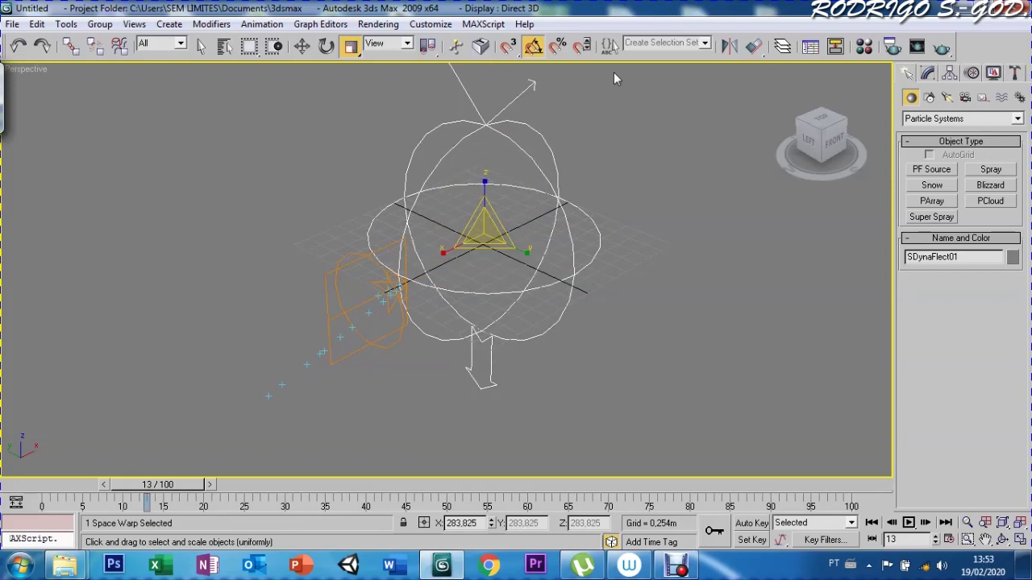
key("w")
left_click_drag(520, 216, 591, 184)
- Move the Super Spray inside the deflector sphere, play the deflection, and show the deflector's parameters
left_click(356, 266)
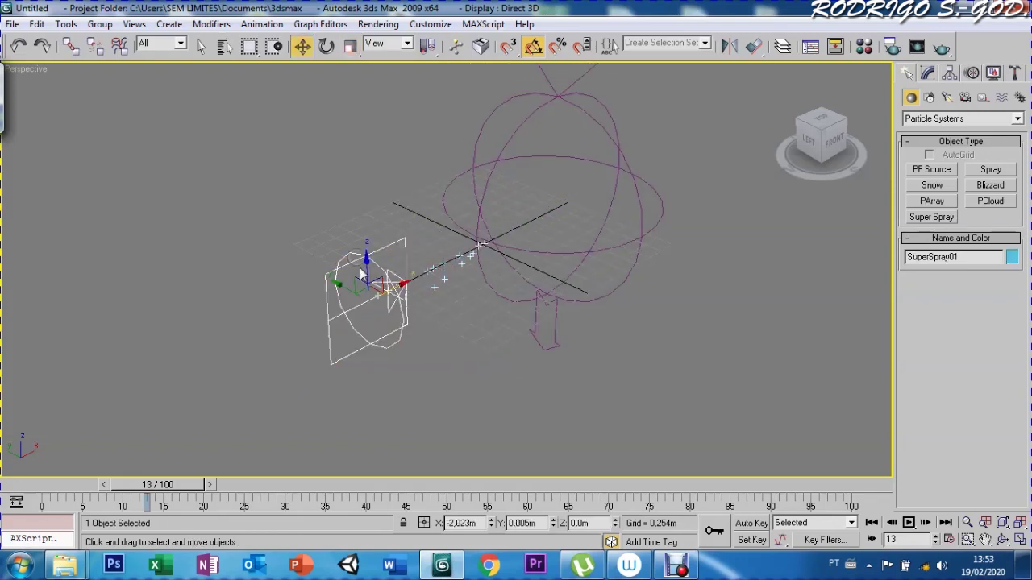
mouse_move(399, 287)
left_mouse_down()
mouse_move(577, 191)
mouse_move(550, 154)
left_mouse_up()
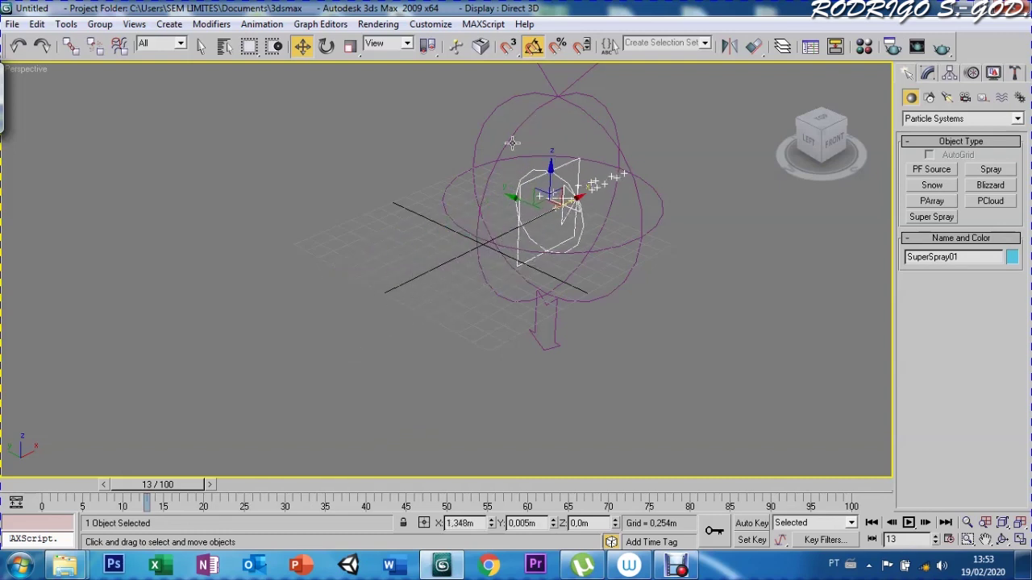
left_click(578, 106)
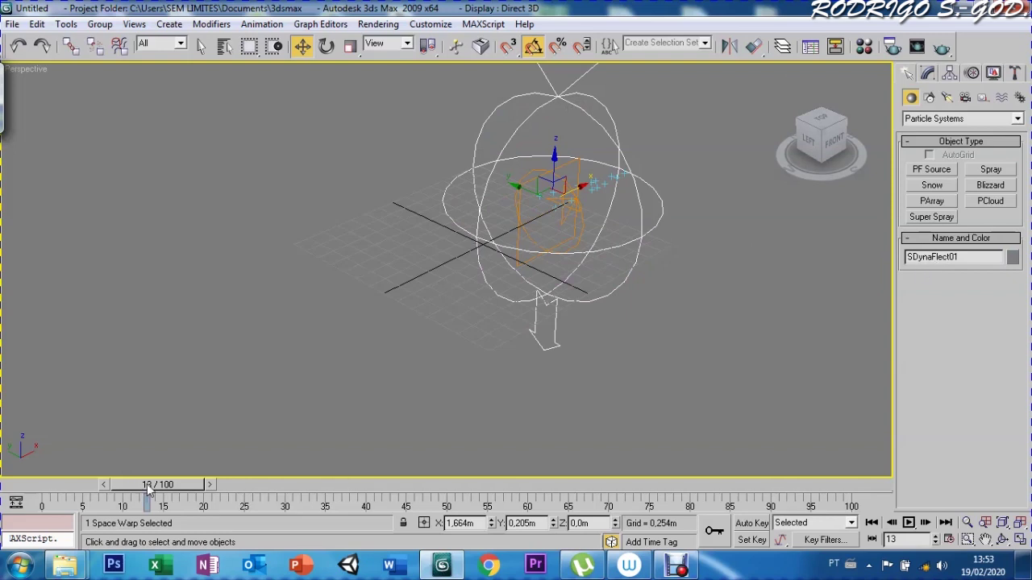
left_click_drag(149, 490, 49, 485)
left_click(909, 523)
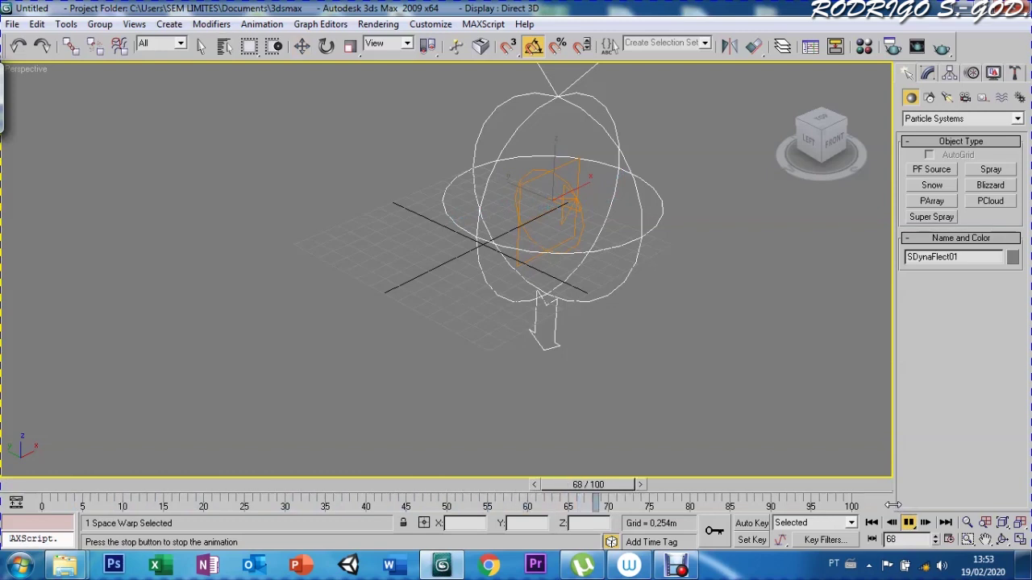
left_click(908, 522)
key("w")
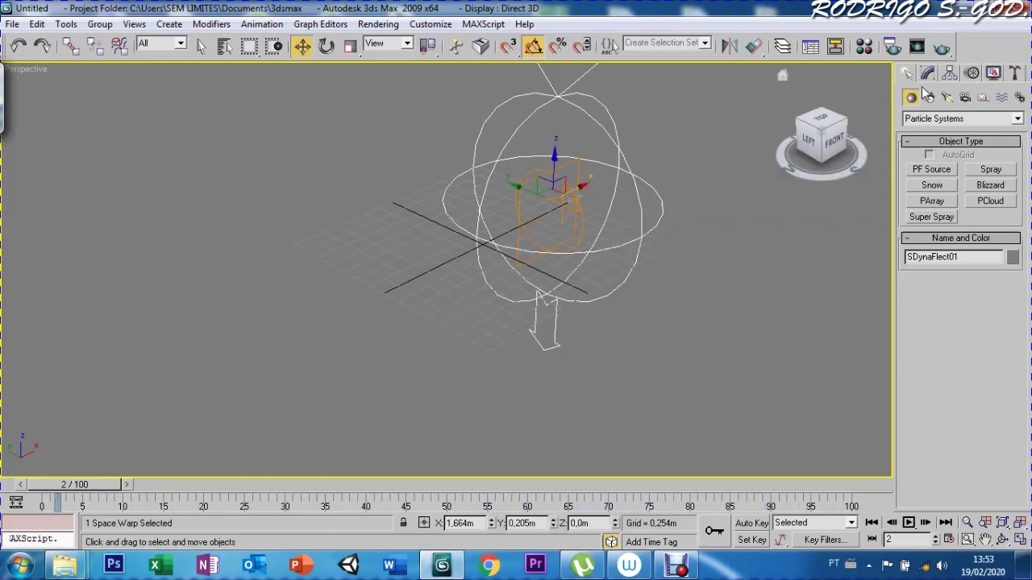
left_click(927, 73)
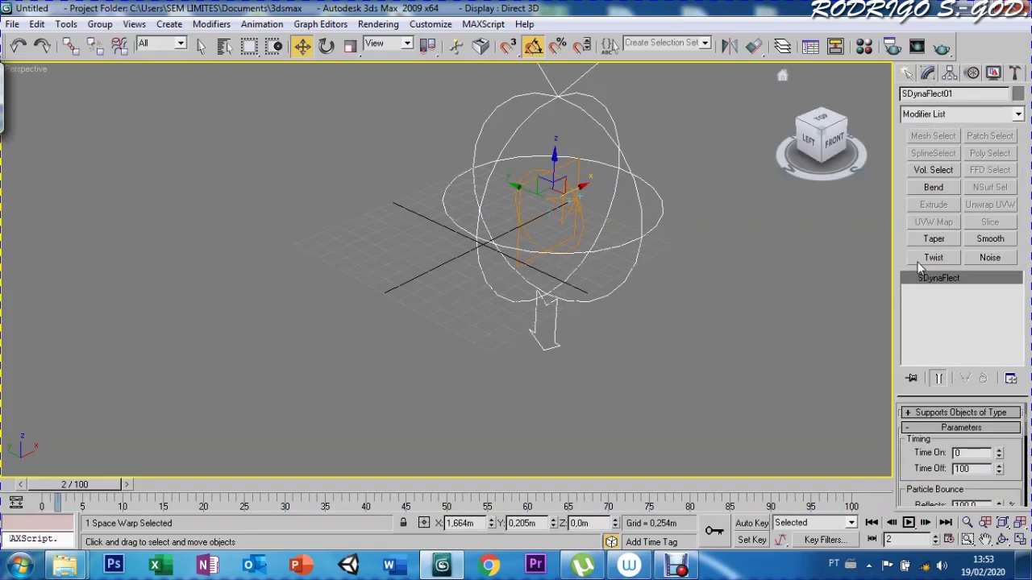
- Select SuperSpray01 and set its Percentage of Particles to 1
left_click(533, 181)
left_click(533, 179)
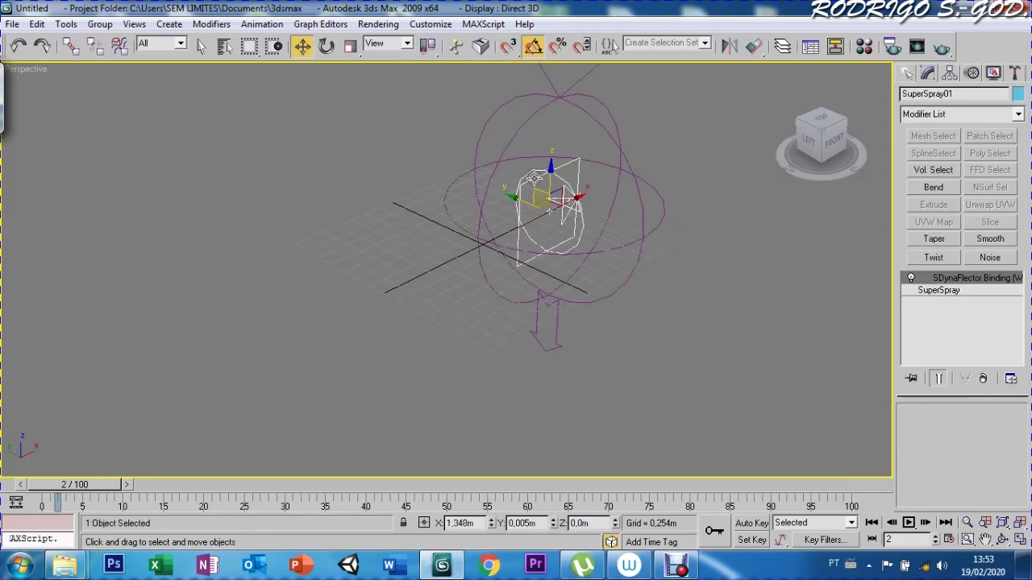
left_click(939, 291)
scroll(912, 420, "down", 5)
scroll(913, 449, "up", 2)
scroll(911, 451, "up", 2)
scroll(910, 440, "up", 2)
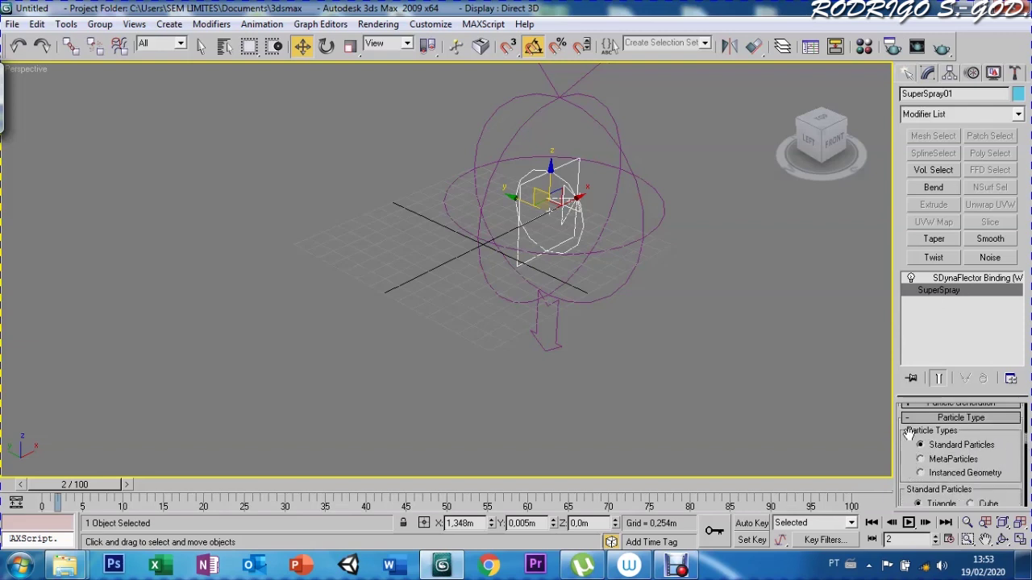
scroll(911, 443, "up", 1)
scroll(915, 460, "up", 2)
scroll(925, 478, "up", 2)
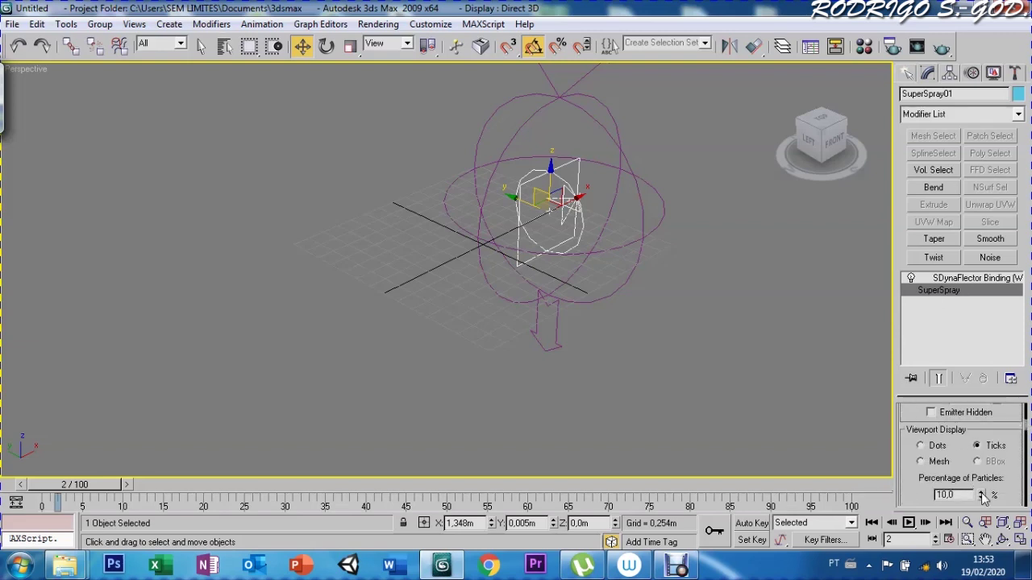
double_click(960, 495)
type("1")
- Switch the viewport particle display from Ticks to Dots
scroll(912, 442, "up", 1)
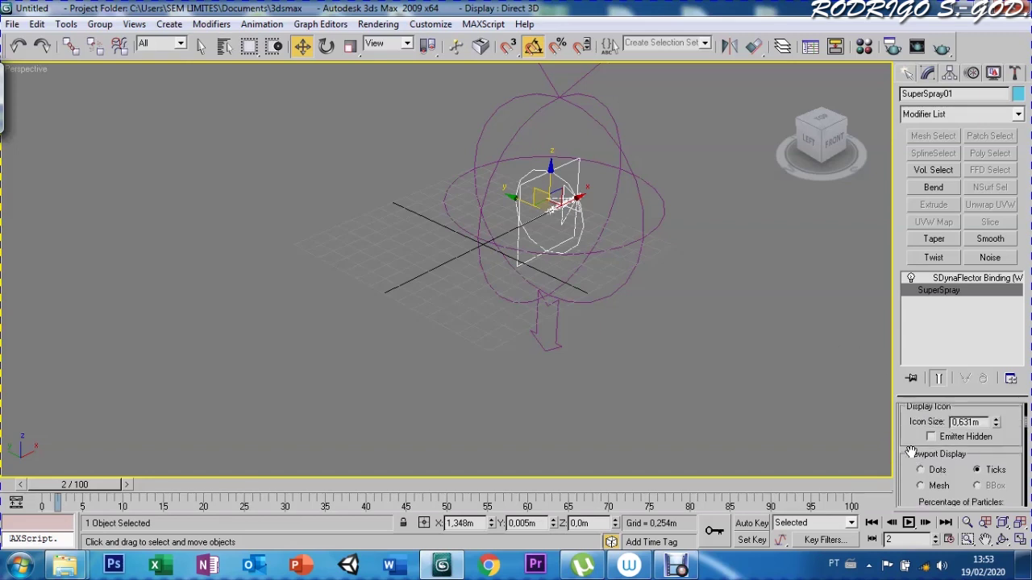
left_click(920, 470)
left_click_drag(914, 435, 915, 481)
scroll(914, 460, "up", 2)
scroll(914, 452, "up", 2)
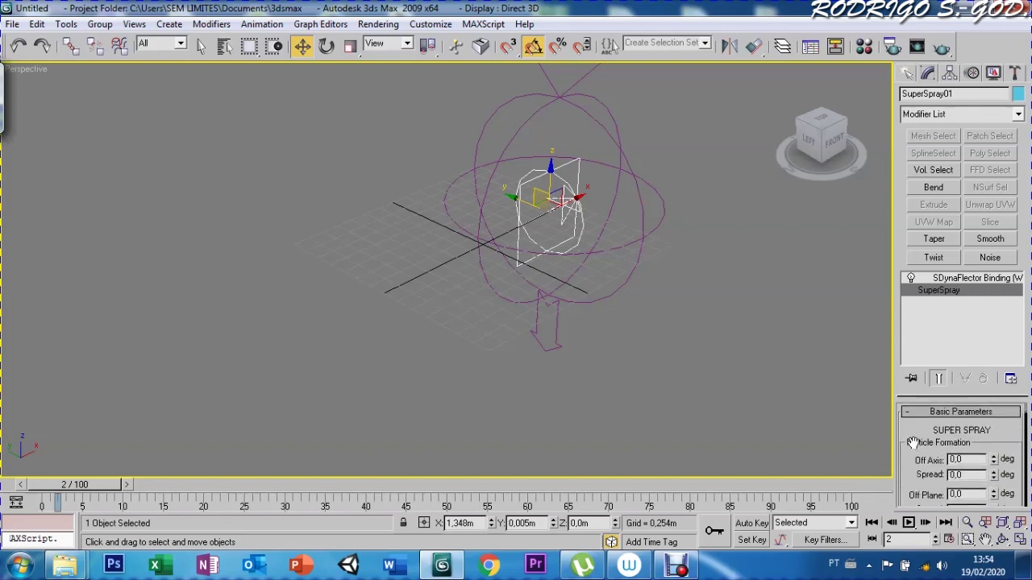
- Enlarge the Super Spray icon to 0.707m, toggling Emitter Hidden on and off
scroll(913, 446, "down", 2)
scroll(915, 451, "down", 2)
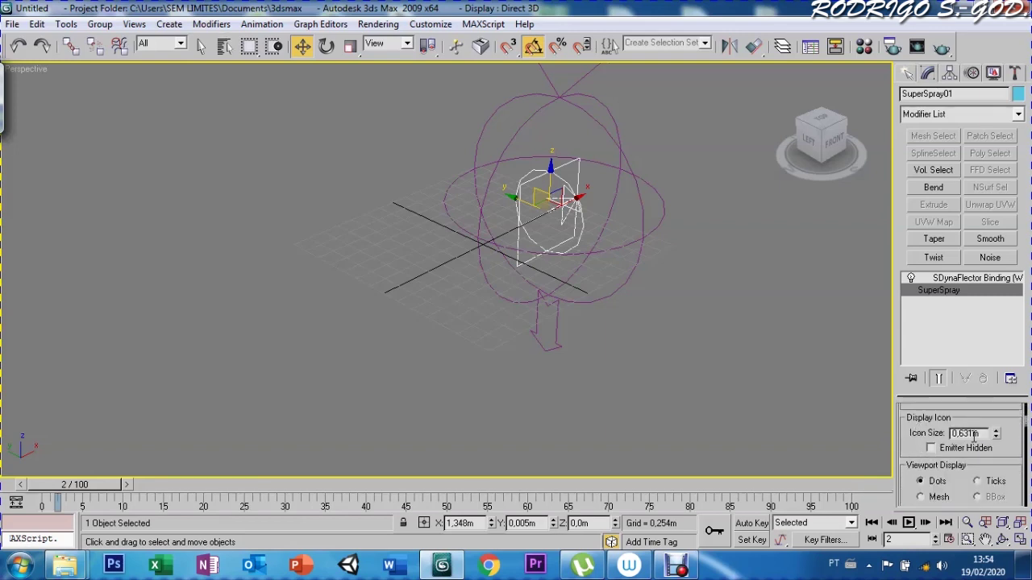
left_click_drag(997, 436, 995, 421)
left_click_drag(913, 457, 913, 436)
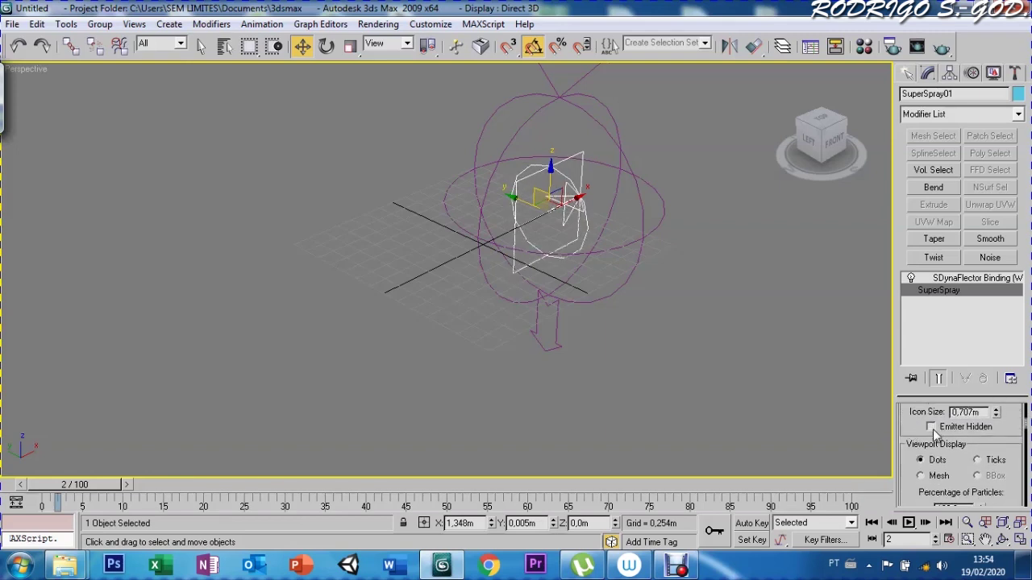
left_click(931, 428)
left_click(932, 428)
left_click_drag(909, 443, 913, 413)
- Switch particle quantity to Use Total of 1000 and preview at frame 72
left_click(911, 425)
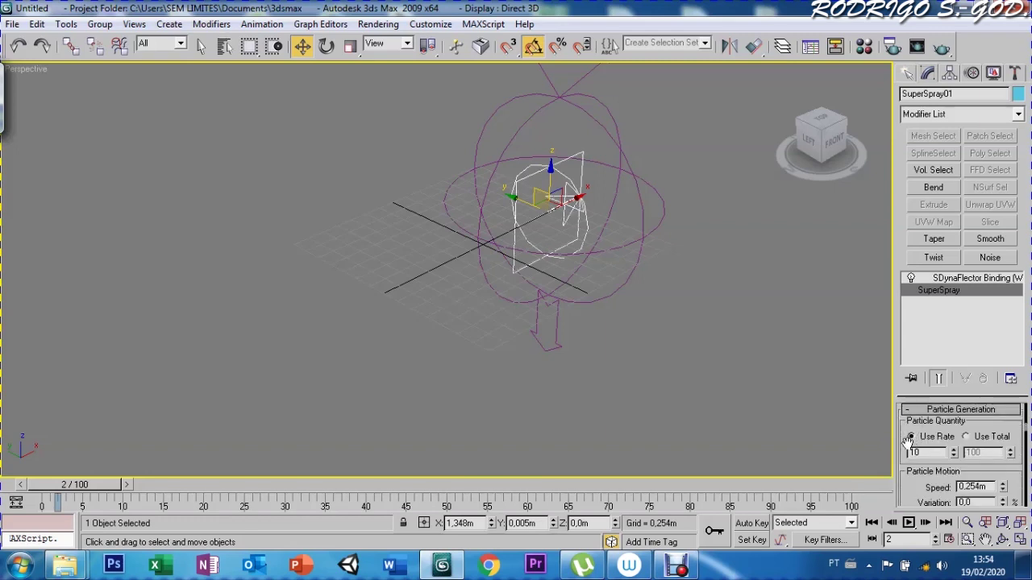
left_click(965, 438)
left_click_drag(66, 485, 632, 485)
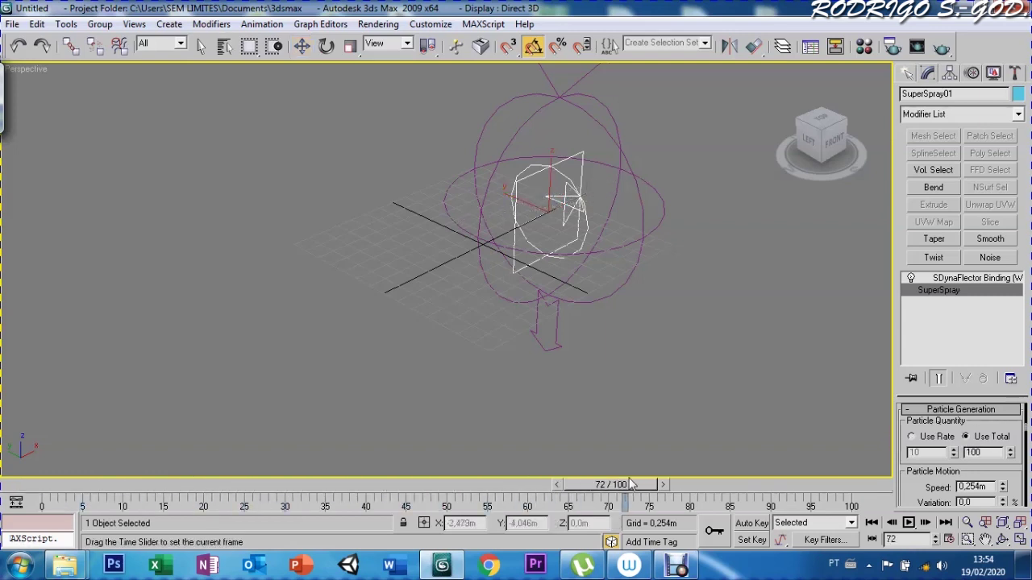
left_click_drag(633, 485, 56, 485)
key("w")
type("0")
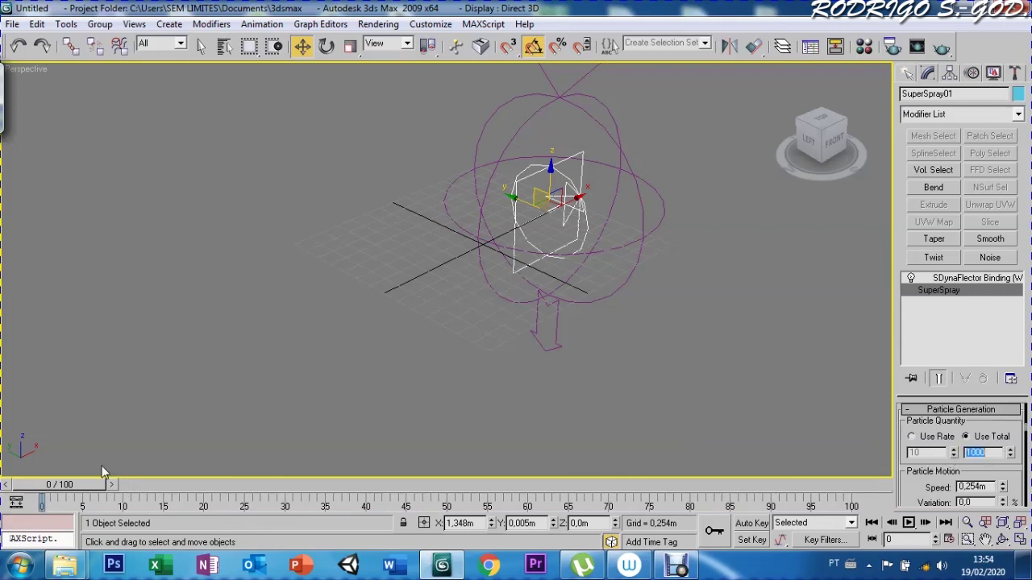
- Switch particle quantity back to Use Rate 10 and play the animation
left_click_drag(81, 485, 595, 488)
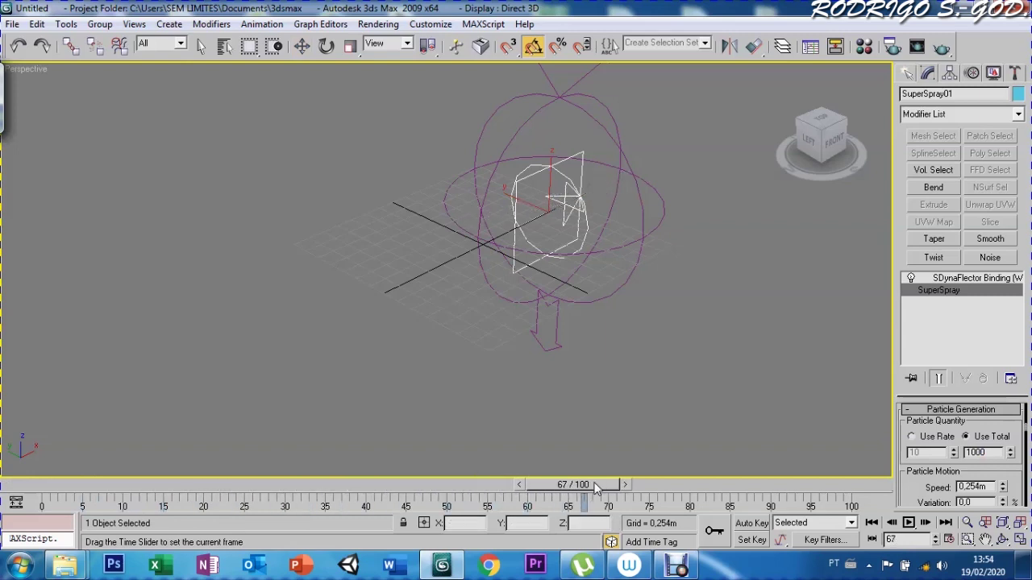
left_click(913, 437)
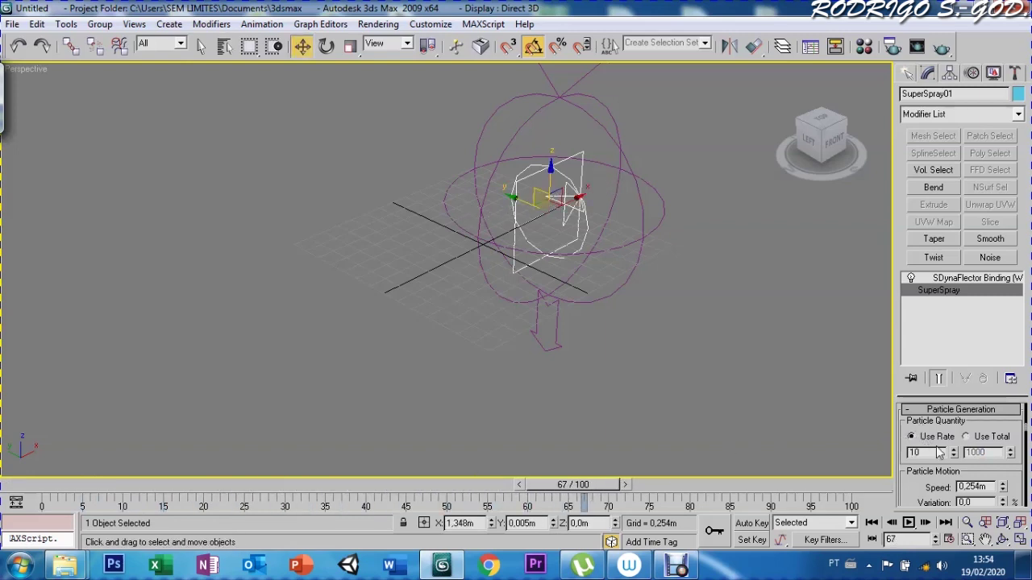
mouse_move(586, 490)
left_mouse_down()
mouse_move(180, 484)
mouse_move(392, 484)
mouse_move(22, 504)
left_mouse_up()
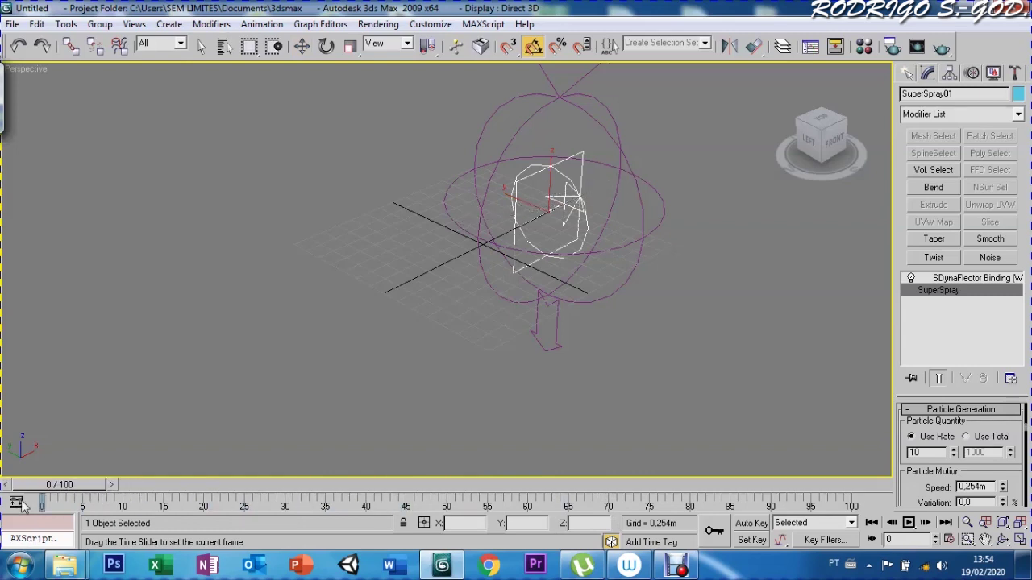
left_click(908, 523)
left_click(907, 523)
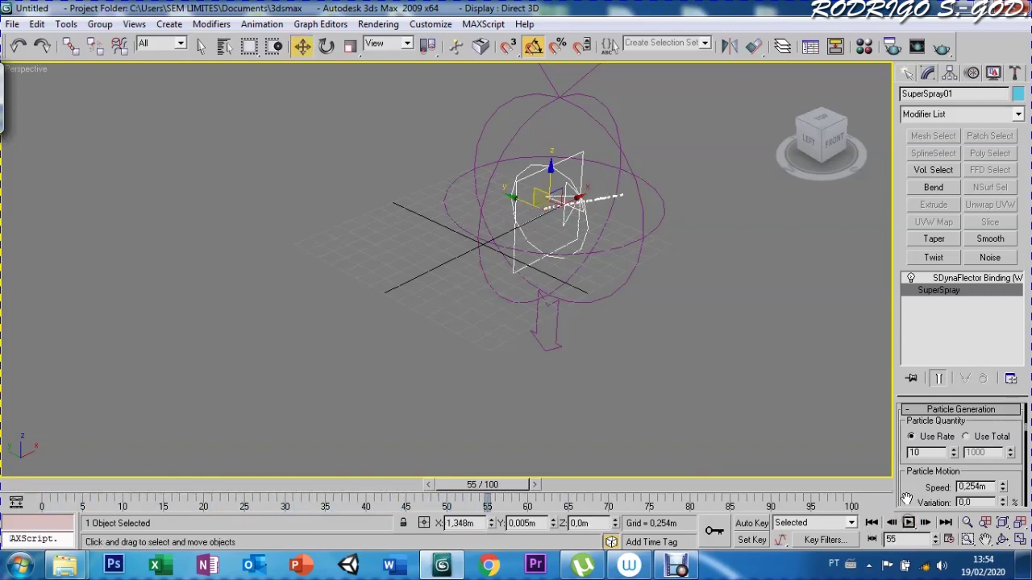
- Set particle speed Variation to 6% and preview the particles at frame 47
left_click_drag(917, 491, 917, 461)
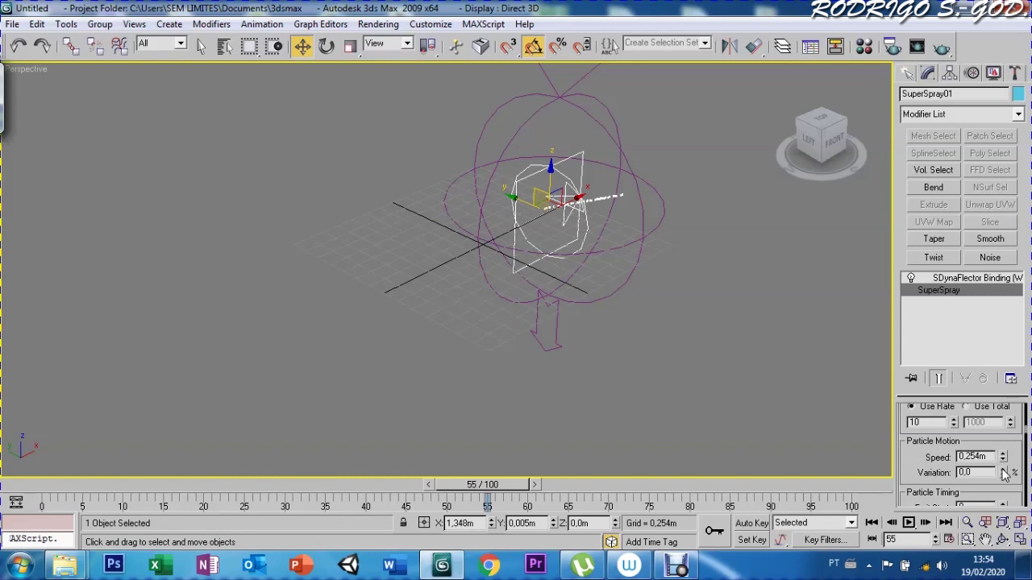
left_click_drag(1003, 474, 1000, 356)
left_click_drag(949, 431, 950, 433)
left_click_drag(994, 474, 941, 469)
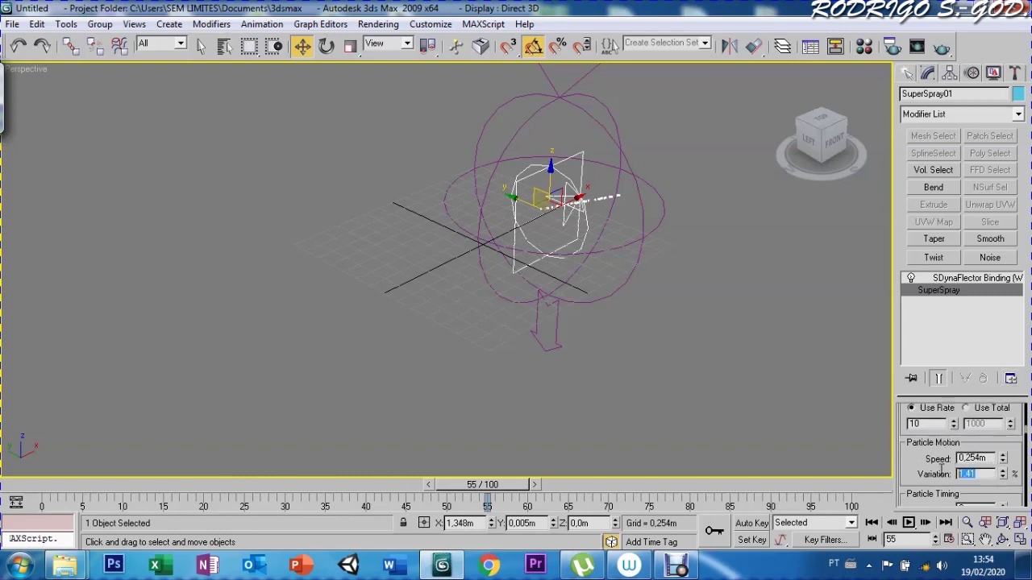
type("6")
key("Return")
mouse_move(487, 493)
left_mouse_down()
mouse_move(229, 494)
mouse_move(425, 494)
left_mouse_up()
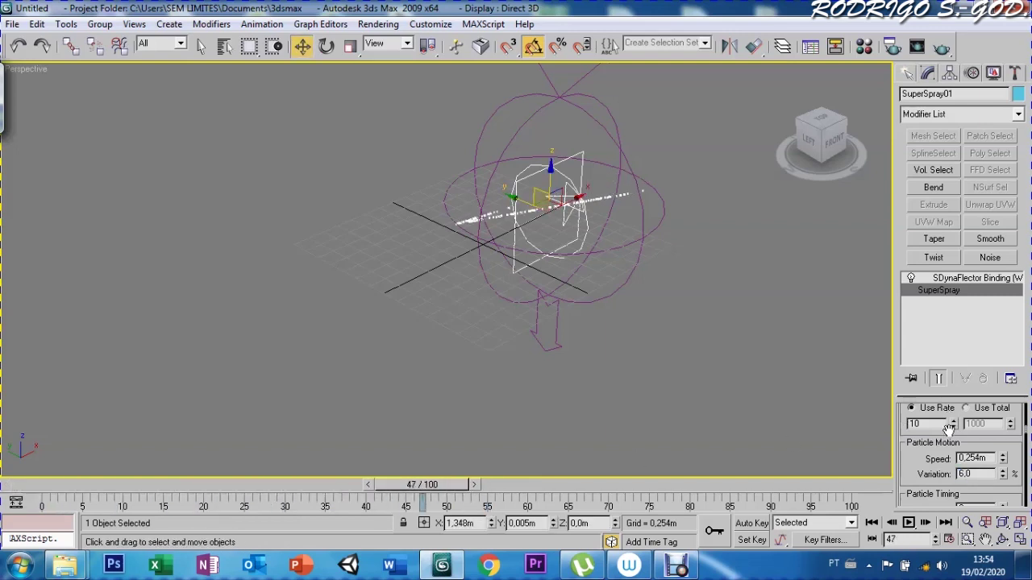
scroll(948, 460, "down", 2)
scroll(935, 451, "down", 2)
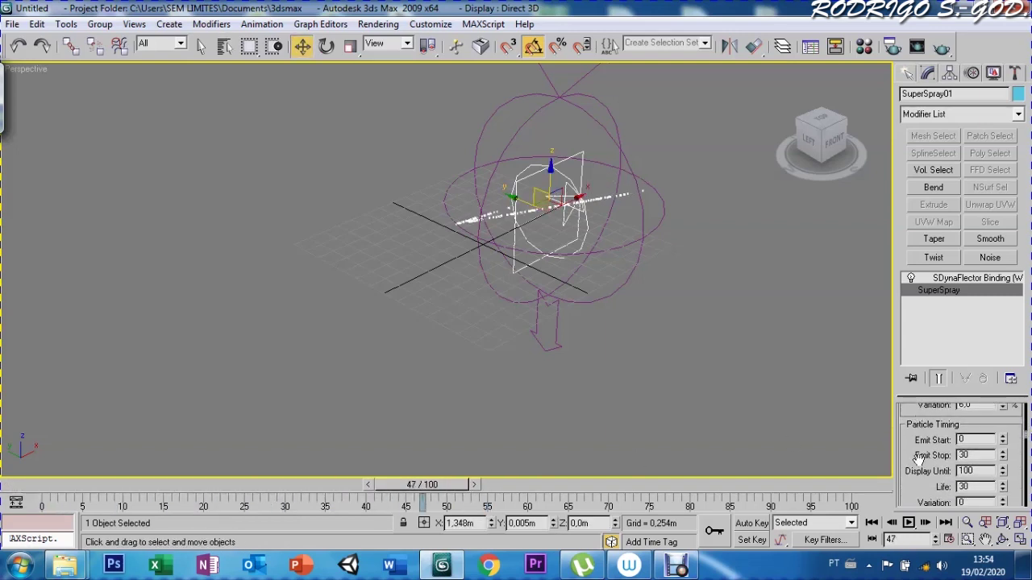
- Set Emit Stop 100, Life 100 and life Variation 10, then play and scrub the stream
scroll(917, 433, "down", 1)
left_click_drag(917, 433, 918, 432)
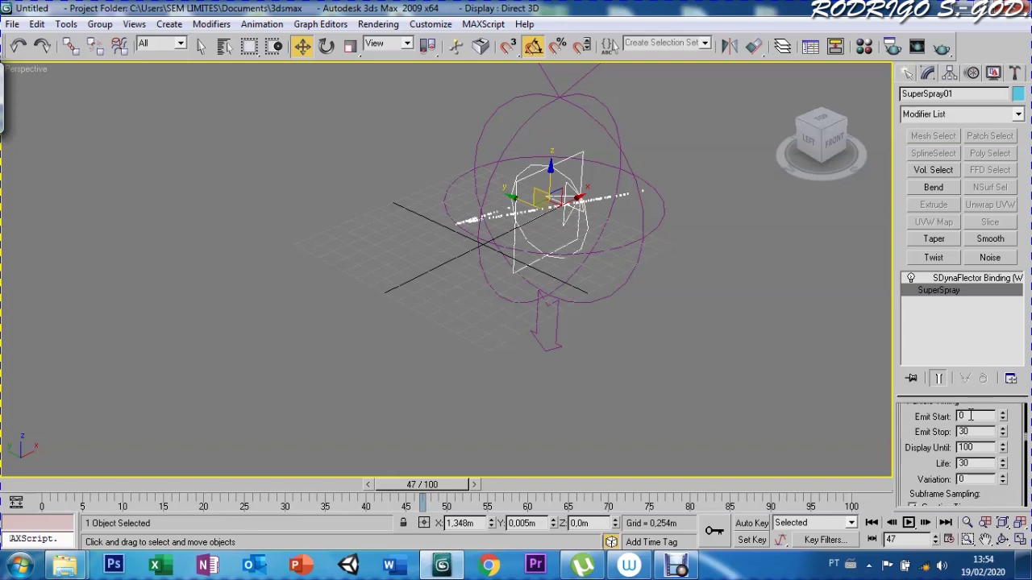
left_click_drag(971, 433, 959, 433)
double_click(975, 465)
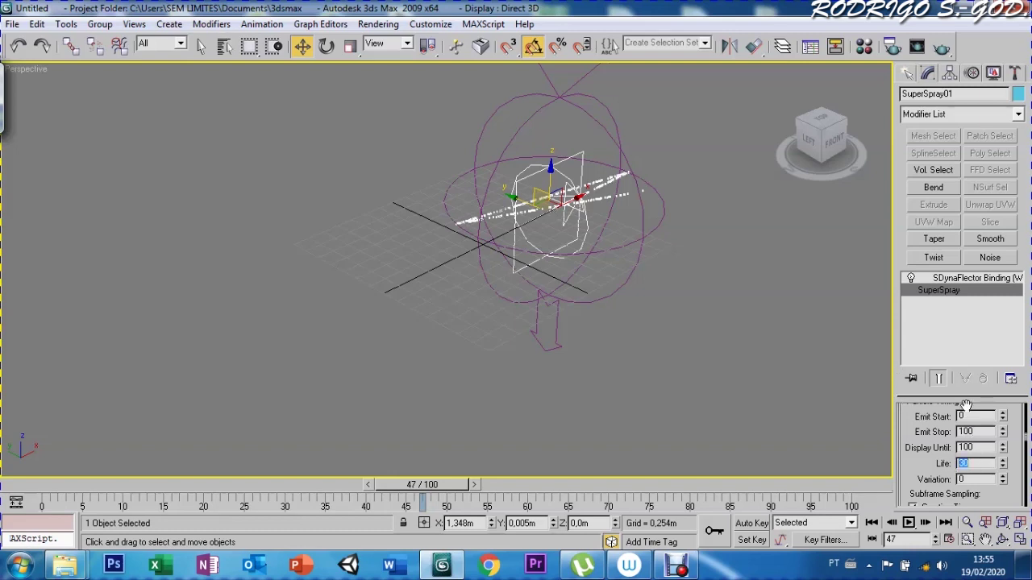
type("100")
key("Return")
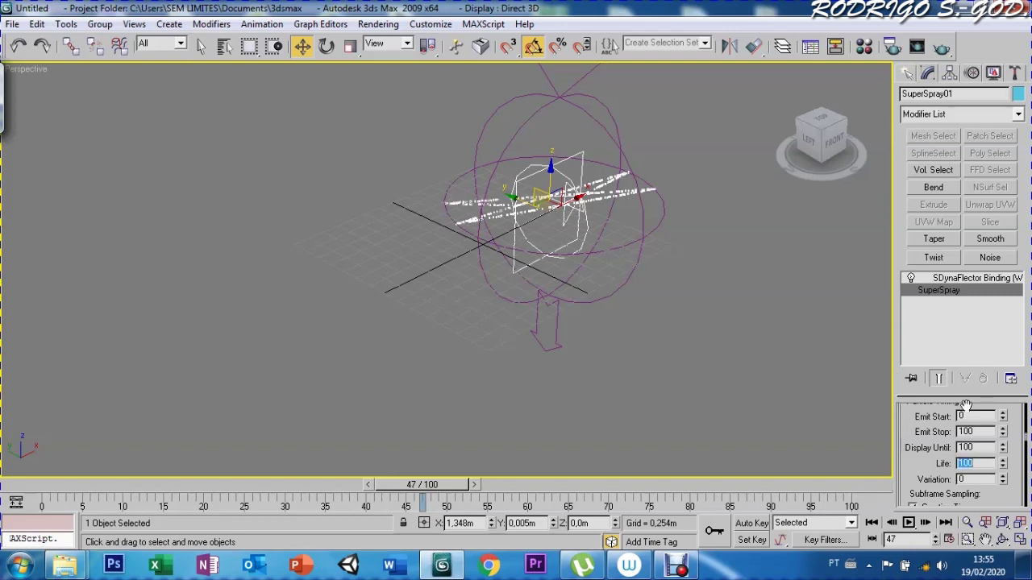
left_click_drag(406, 493, 51, 489)
left_click(909, 522)
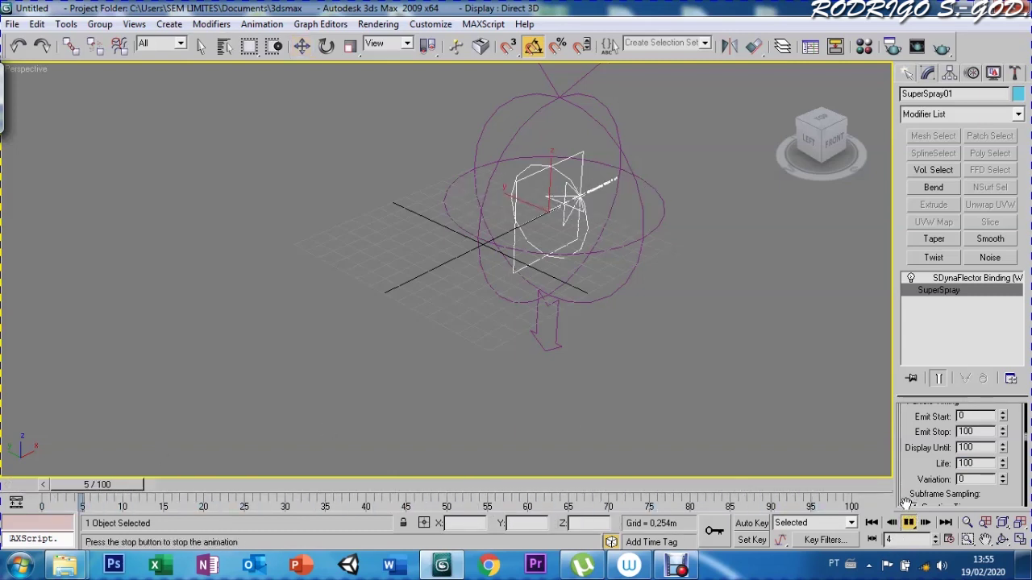
left_click(909, 522)
type("10")
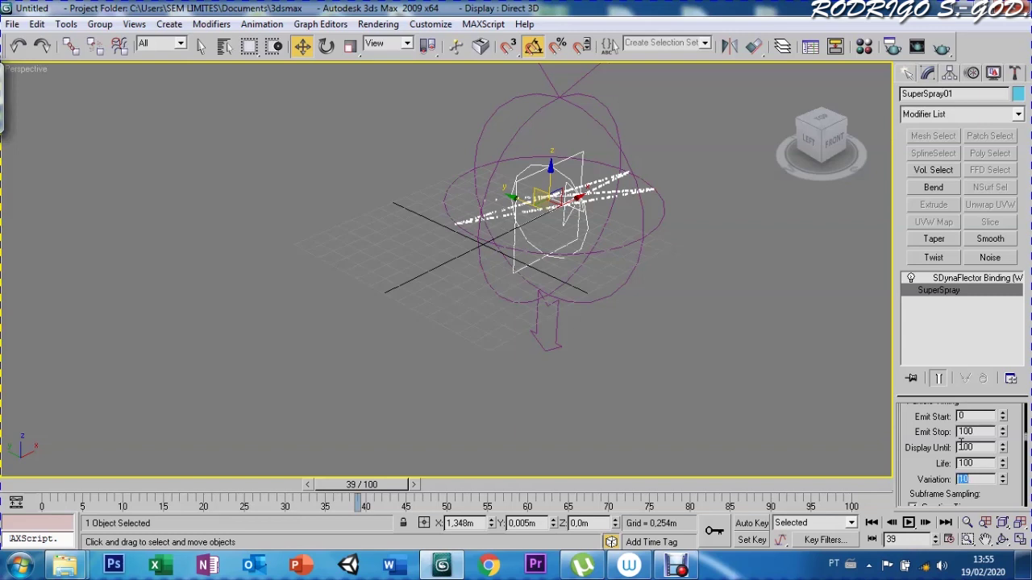
mouse_move(361, 485)
left_mouse_down()
mouse_move(315, 484)
mouse_move(637, 484)
mouse_move(137, 498)
mouse_move(545, 499)
left_mouse_up()
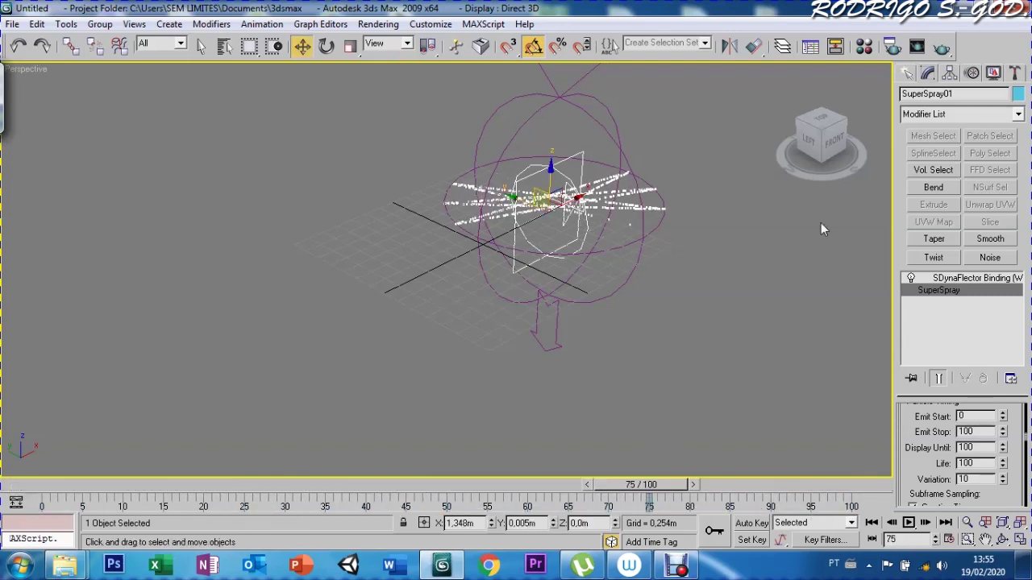
- Create a Wind force space warp beside the spray
left_click(908, 73)
left_click(1002, 96)
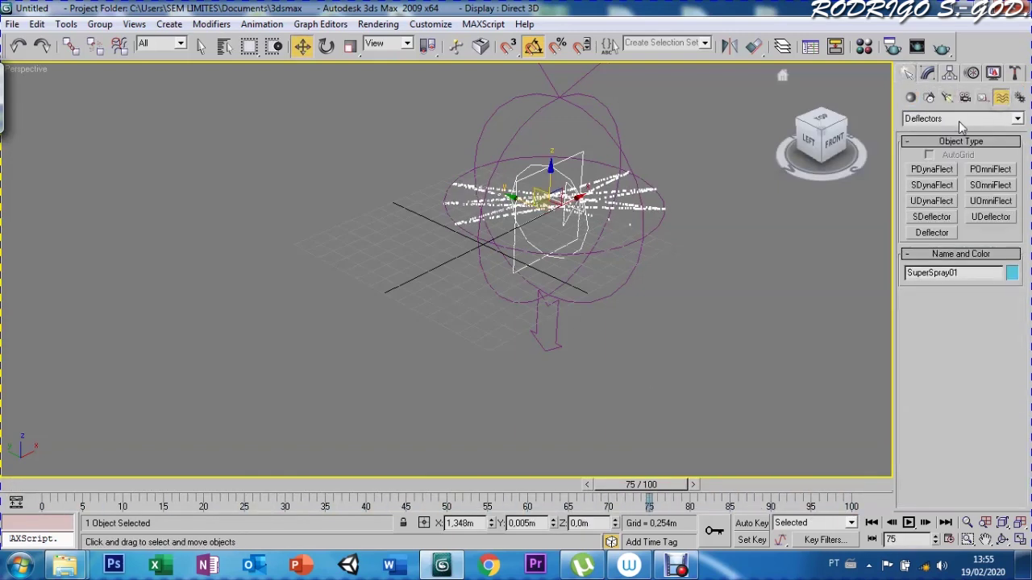
left_click(927, 119)
left_click(927, 133)
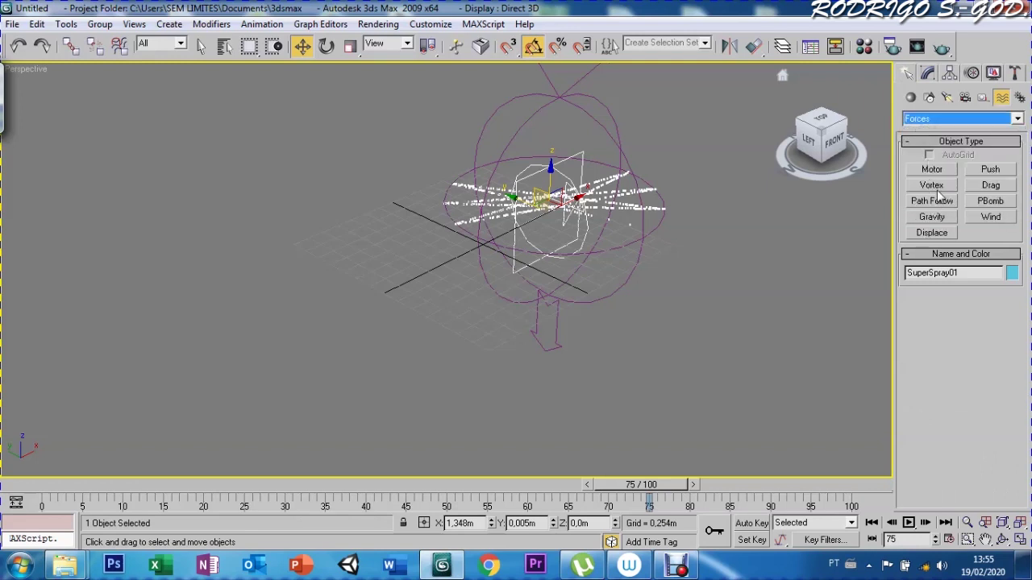
left_click(979, 222)
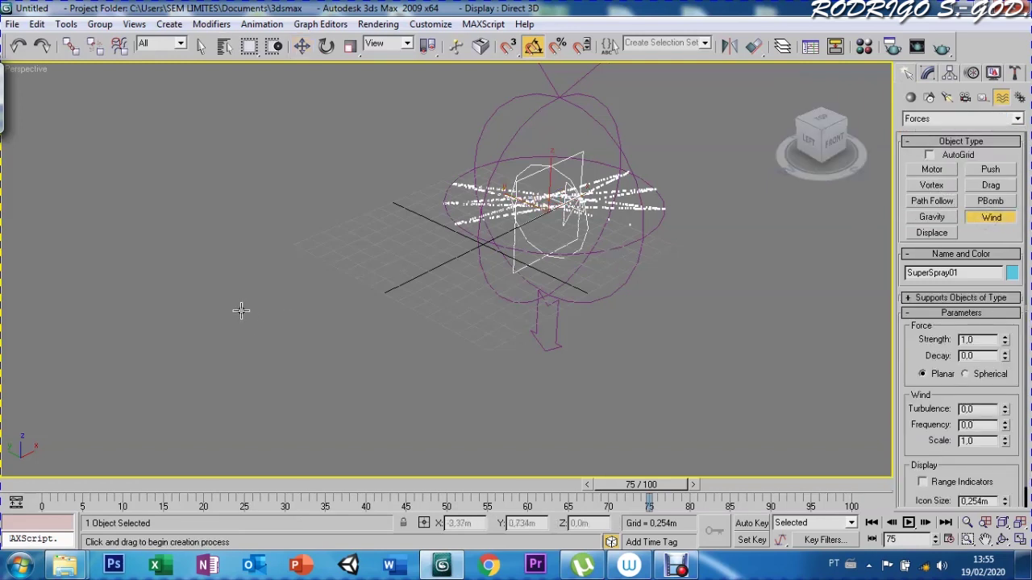
mouse_move(239, 290)
left_mouse_down()
mouse_move(299, 327)
mouse_move(306, 260)
mouse_move(296, 312)
left_mouse_up()
- Rotate the wind to face the spray and move it near the scene centre, slightly raised
key("e")
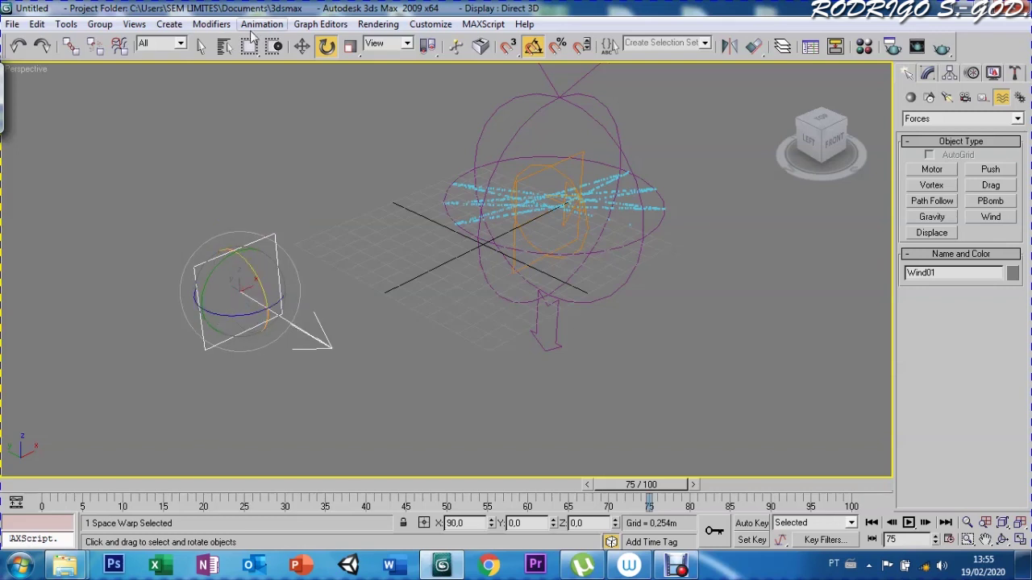
left_click_drag(229, 320, 297, 303)
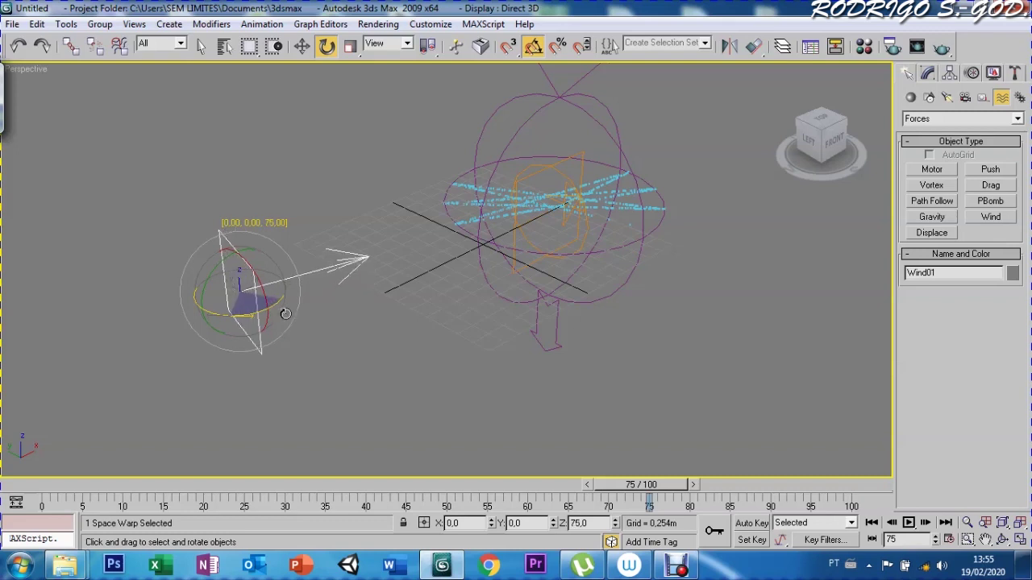
key("w")
left_click_drag(224, 280, 406, 304)
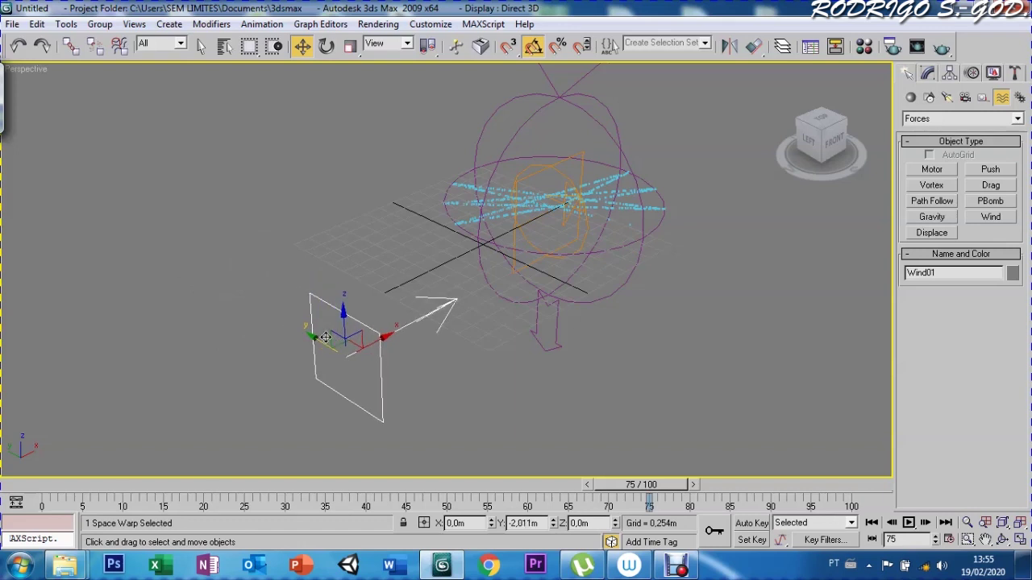
left_click_drag(396, 294, 385, 200)
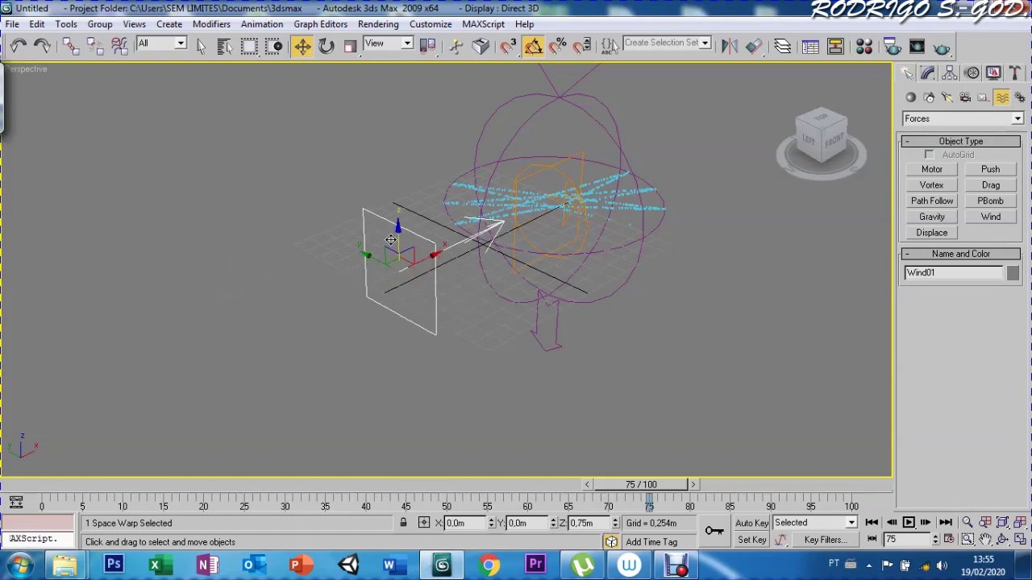
- Bind Wind01 to SuperSpray01 and scrub back to early frames
left_click(119, 47)
mouse_move(375, 212)
left_mouse_down()
mouse_move(523, 178)
mouse_move(513, 177)
left_mouse_up()
left_click(366, 460)
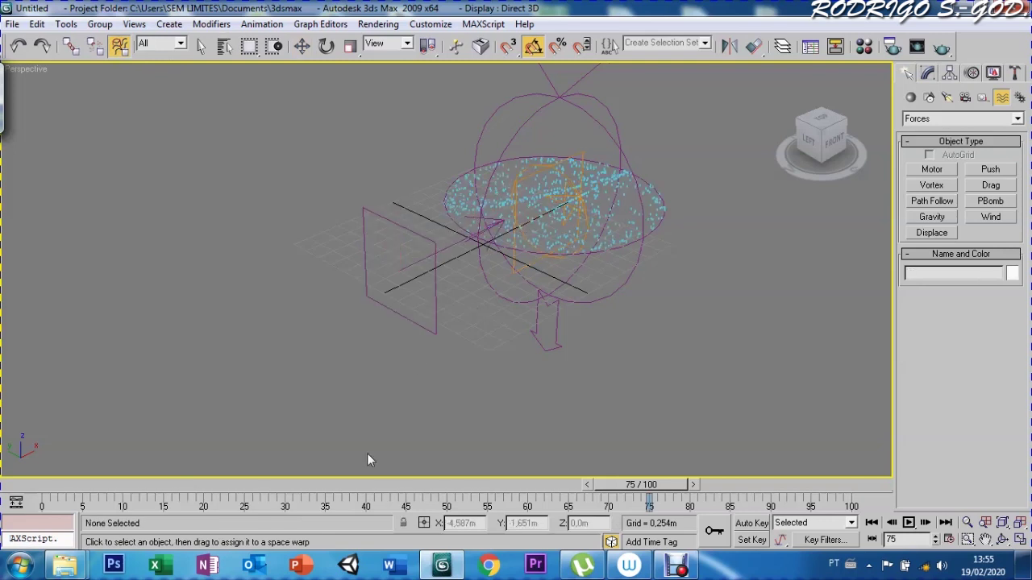
mouse_move(641, 485)
left_mouse_down()
mouse_move(218, 513)
mouse_move(834, 506)
mouse_move(48, 488)
left_mouse_up()
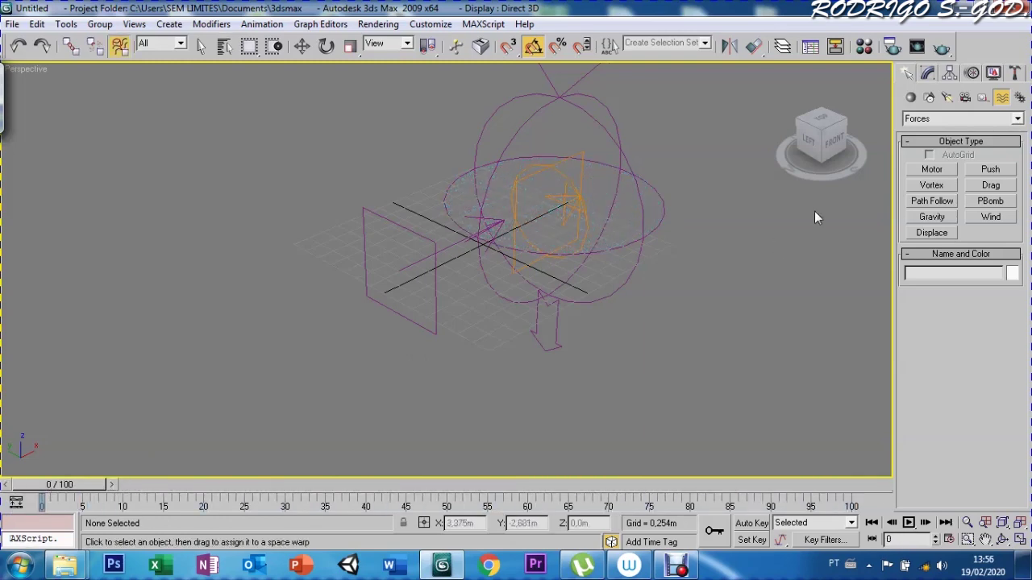
left_click(910, 98)
- Draw a large standard-primitive sphere in front of the spray
left_click(927, 119)
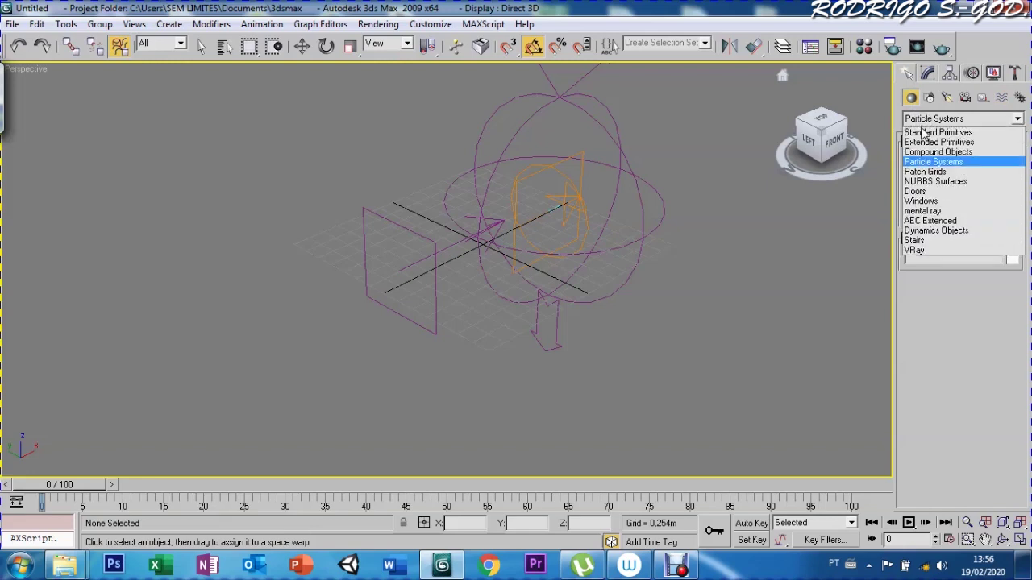
left_click(927, 130)
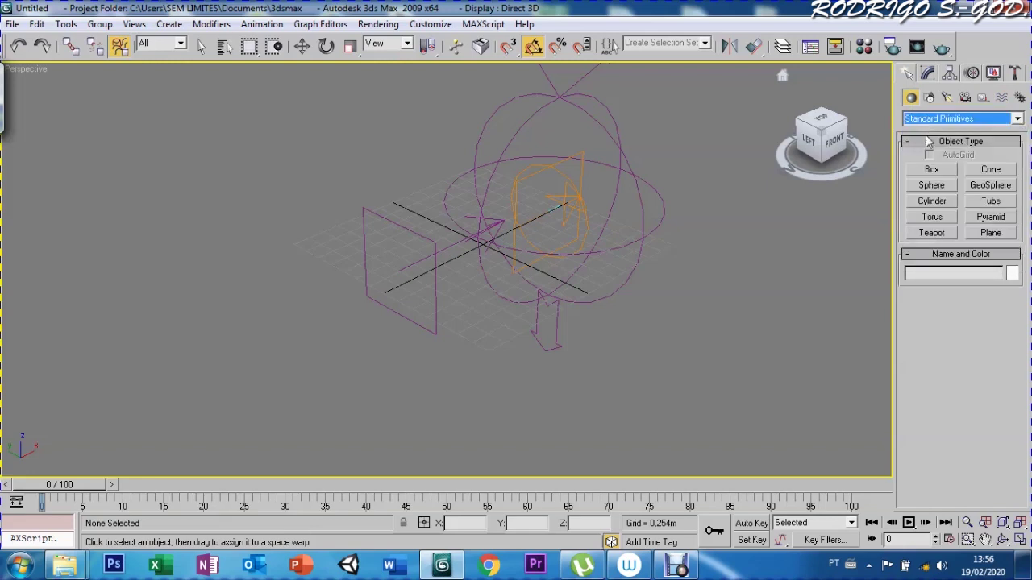
left_click(932, 185)
mouse_move(633, 334)
left_mouse_down()
mouse_move(570, 289)
mouse_move(575, 246)
left_mouse_up()
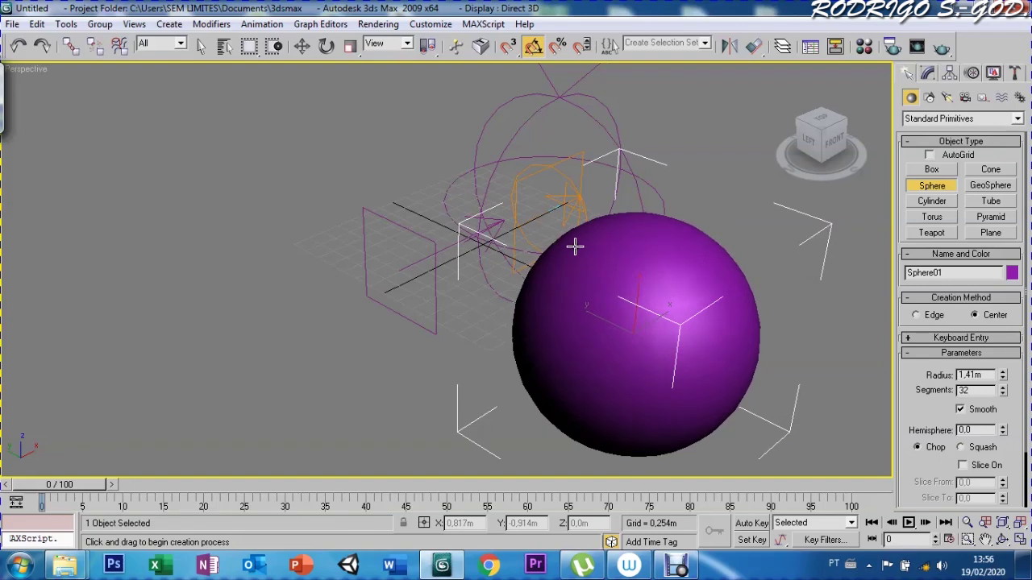
- Assign the sphere the 01 - Default material at Opacity 50 with a checkered background
key("m")
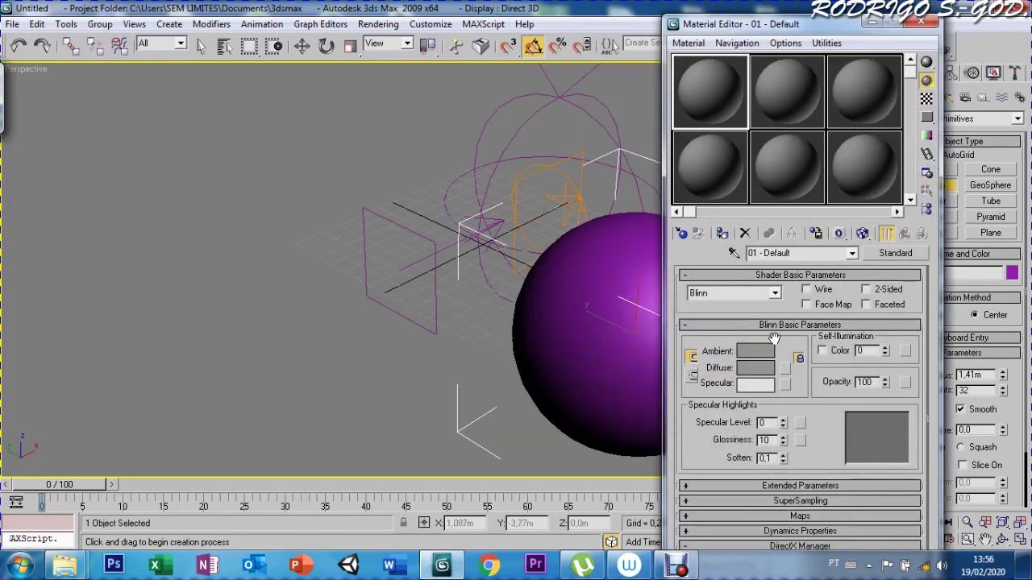
double_click(875, 384)
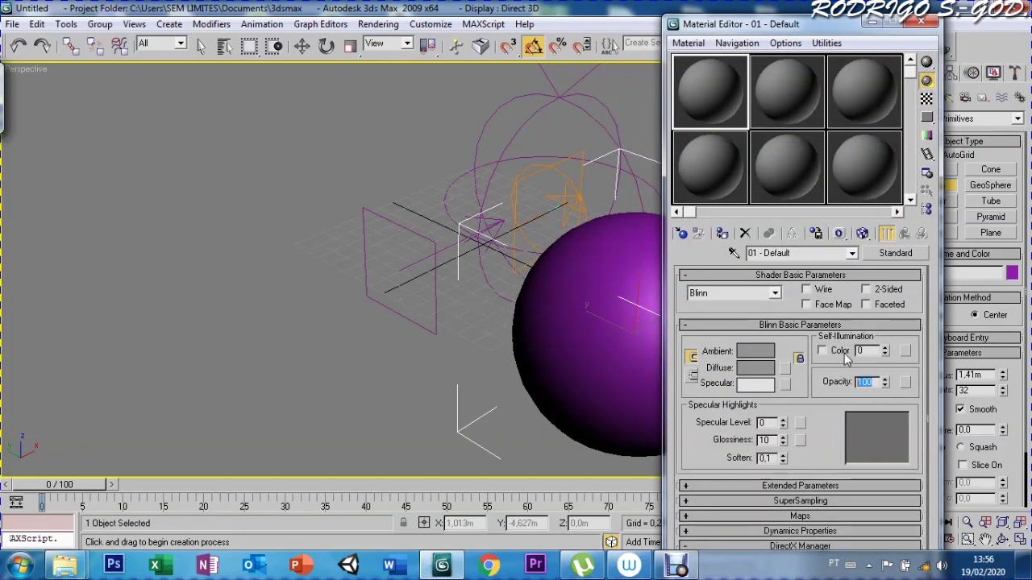
type("50")
key("Return")
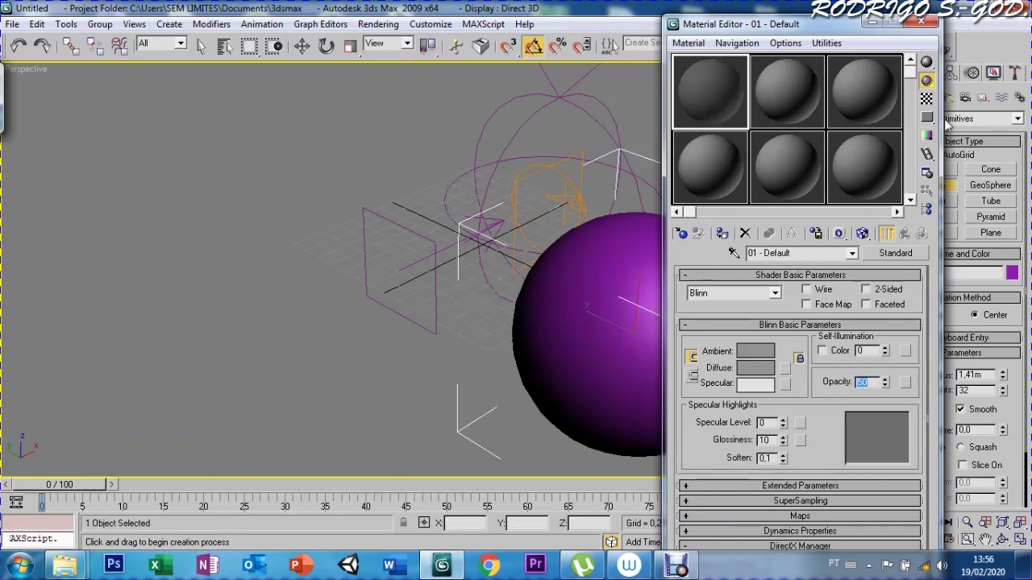
left_click(926, 98)
left_click(722, 233)
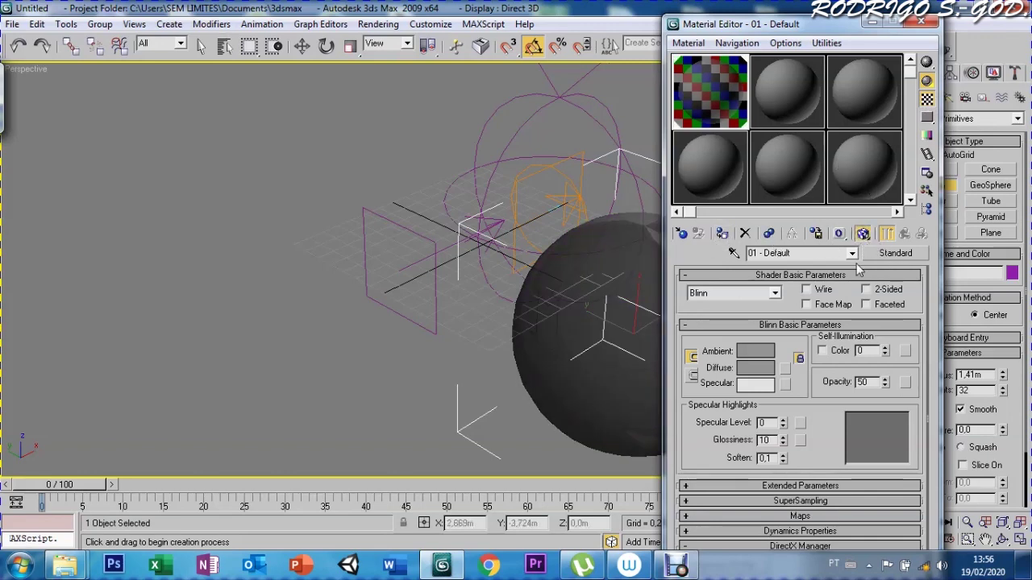
left_click(883, 256)
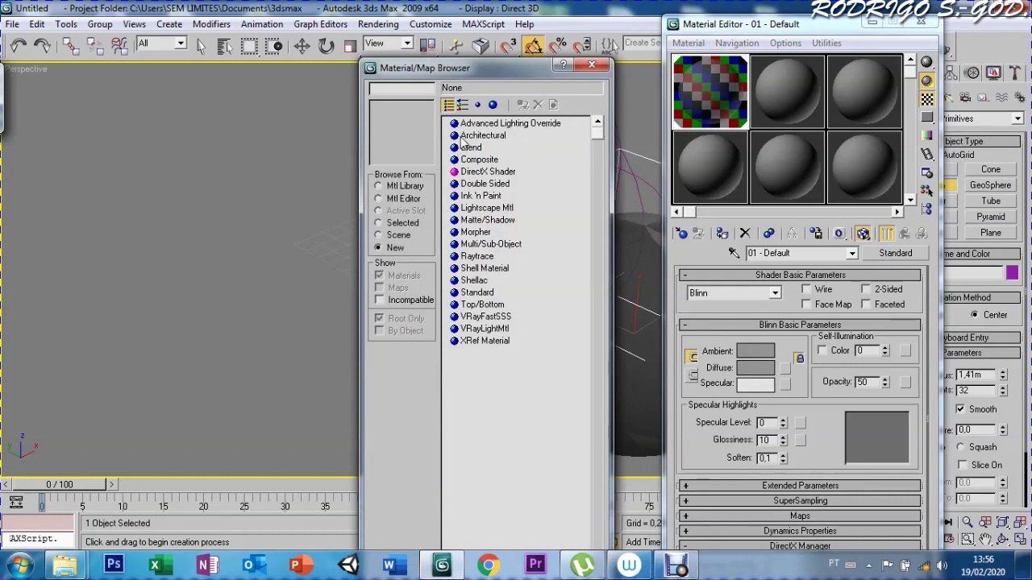
- Switch the sphere's material to Architectural using the Glass - Translucent template
double_click(464, 136)
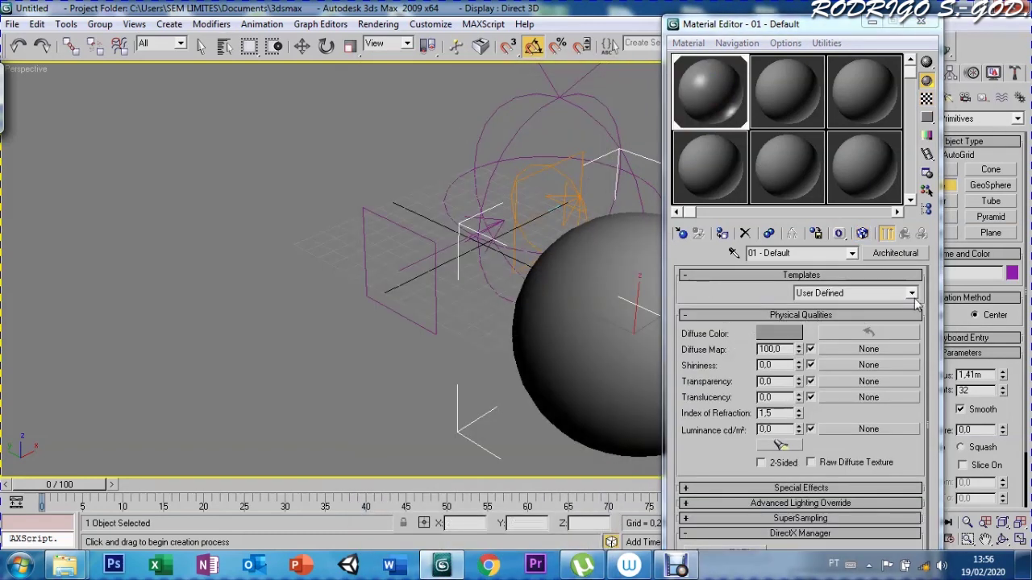
left_click(911, 293)
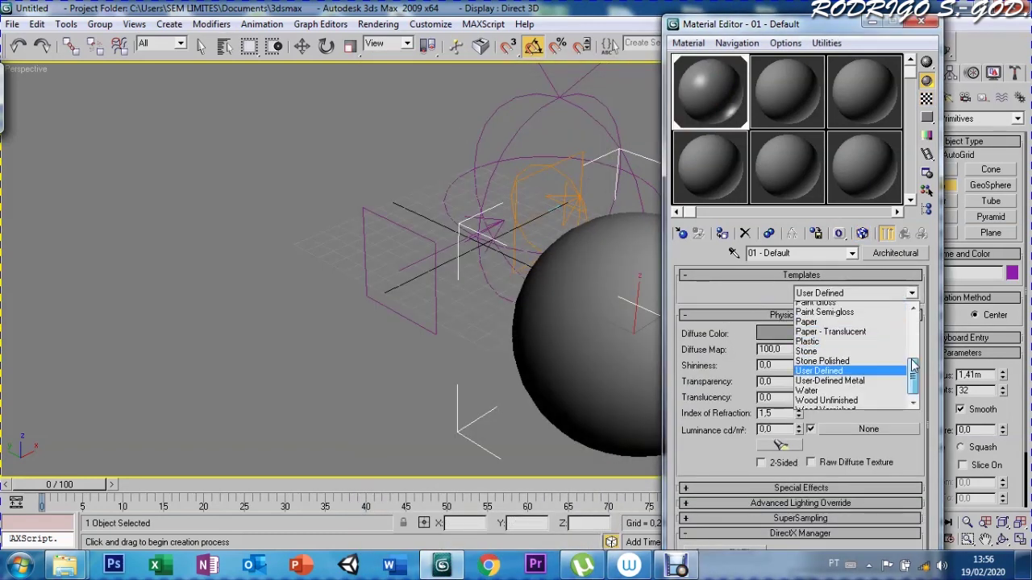
scroll(912, 367, "up", 4)
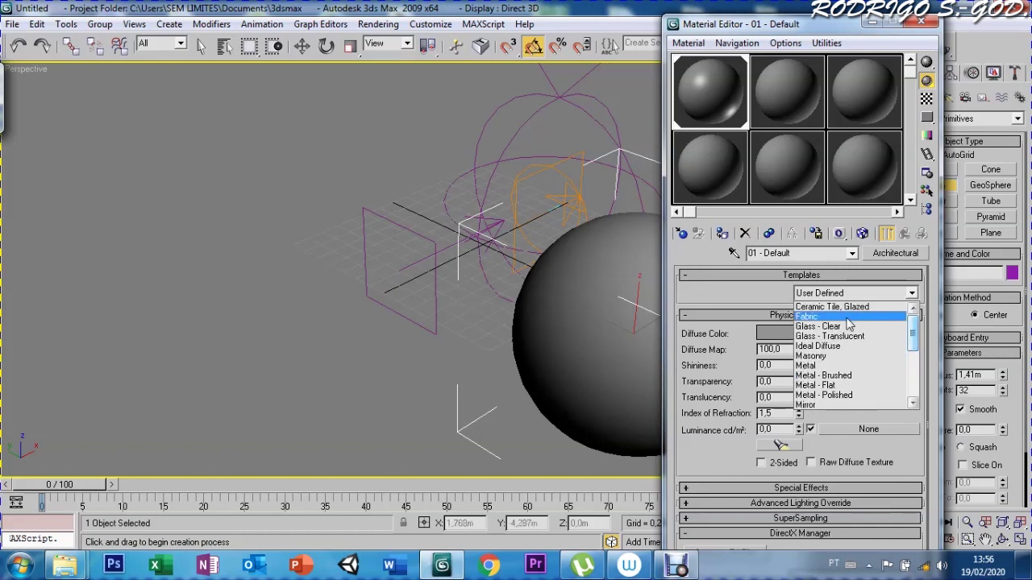
left_click(835, 337)
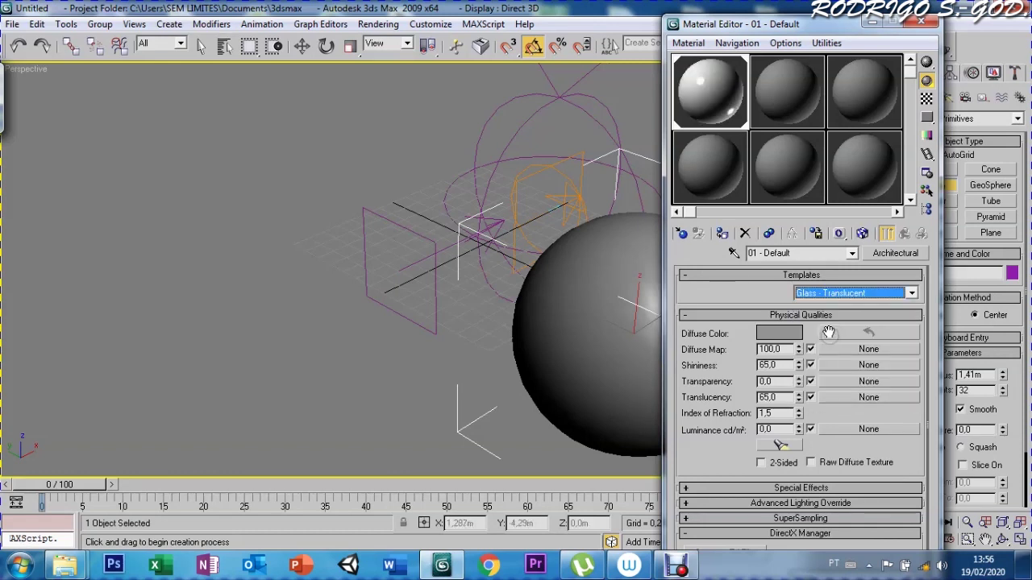
- Make the diffuse colour pure white and show the material in the viewport
left_click(773, 333)
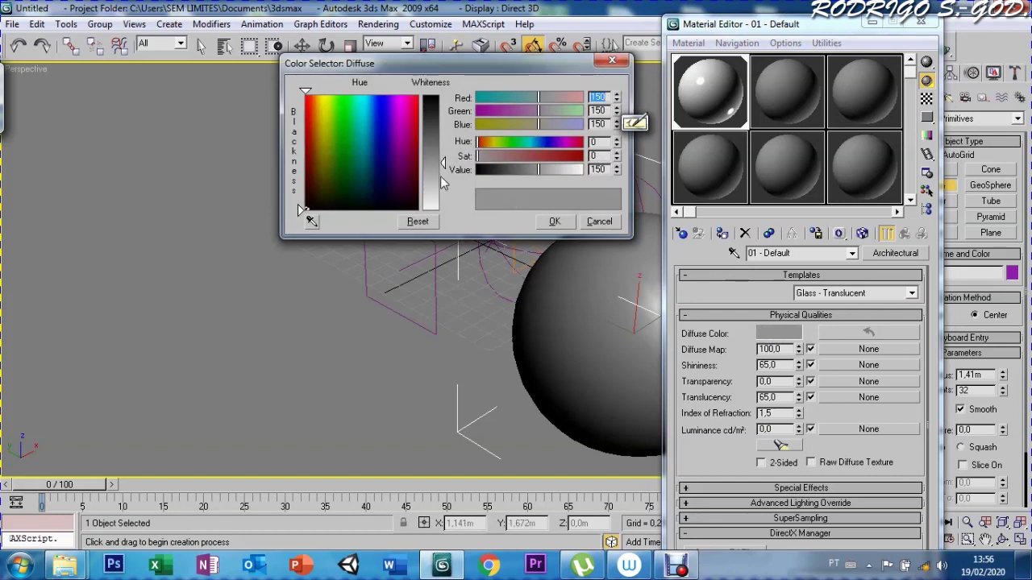
left_click_drag(432, 194, 432, 96)
left_click(555, 221)
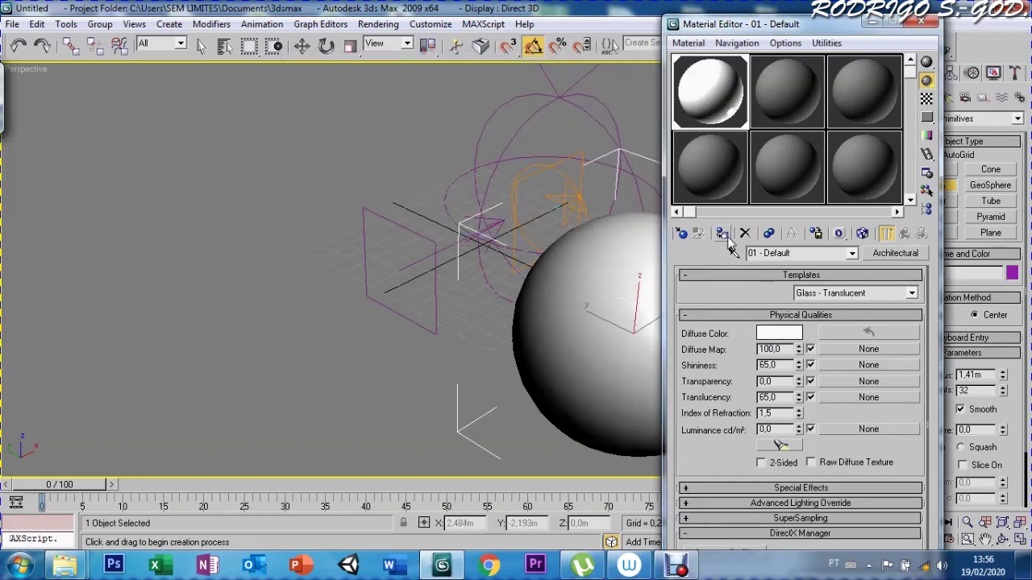
left_click(863, 233)
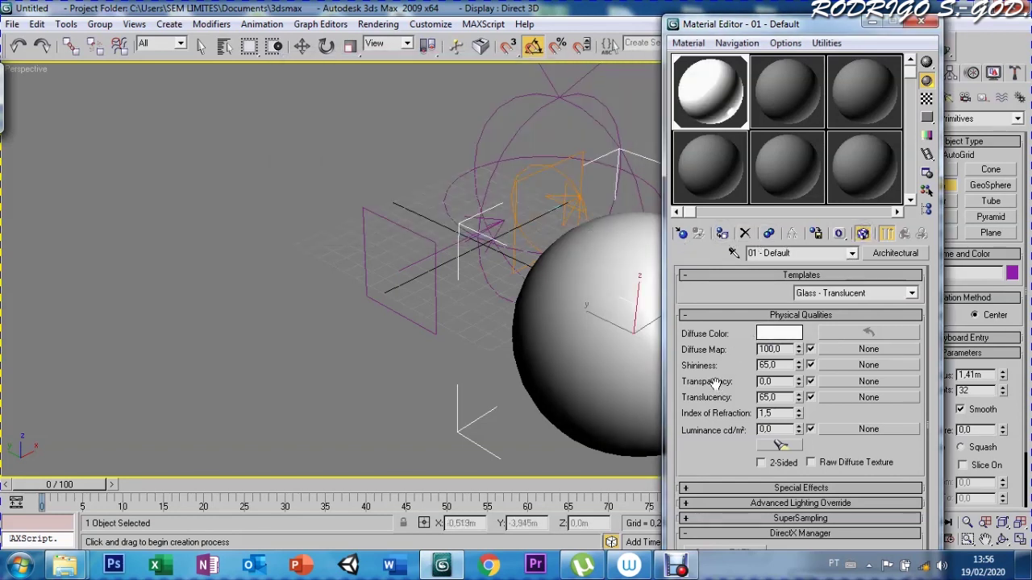
- Set Transparency 70 and Translucency 80 with a checkered sample background, then close the editor
double_click(778, 382)
type("4")
key("Return")
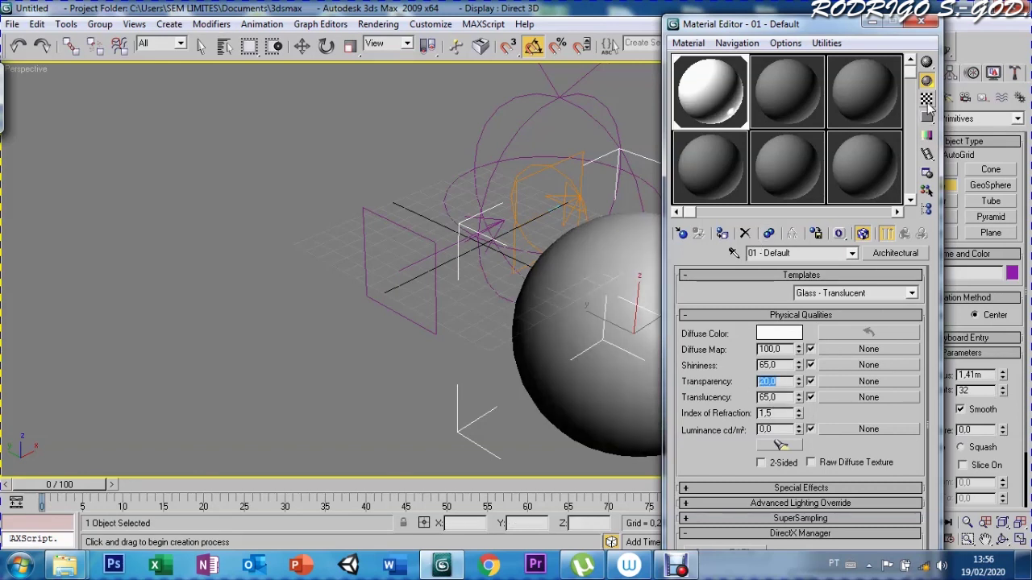
left_click(926, 99)
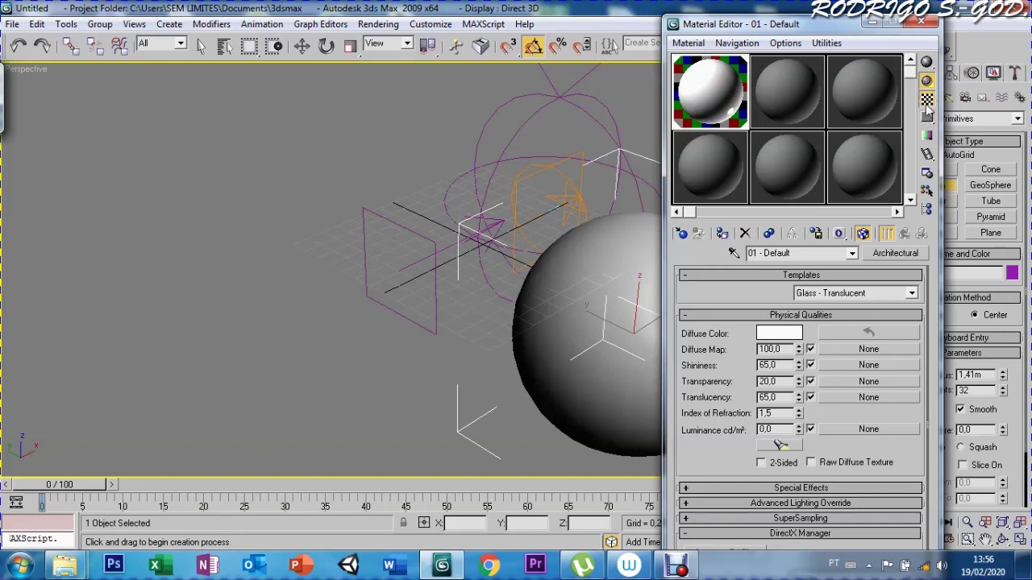
double_click(777, 382)
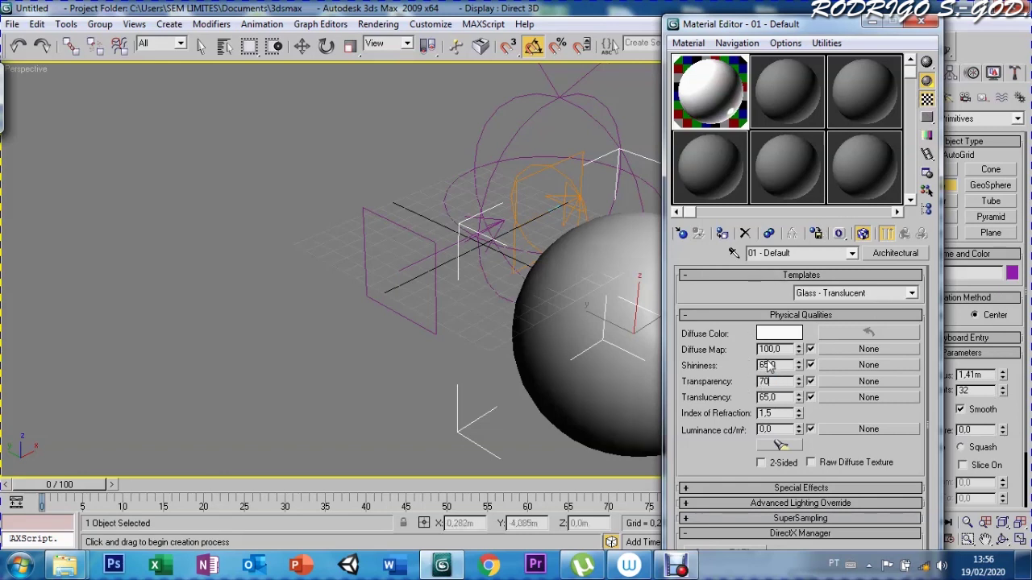
type("70")
key("Return")
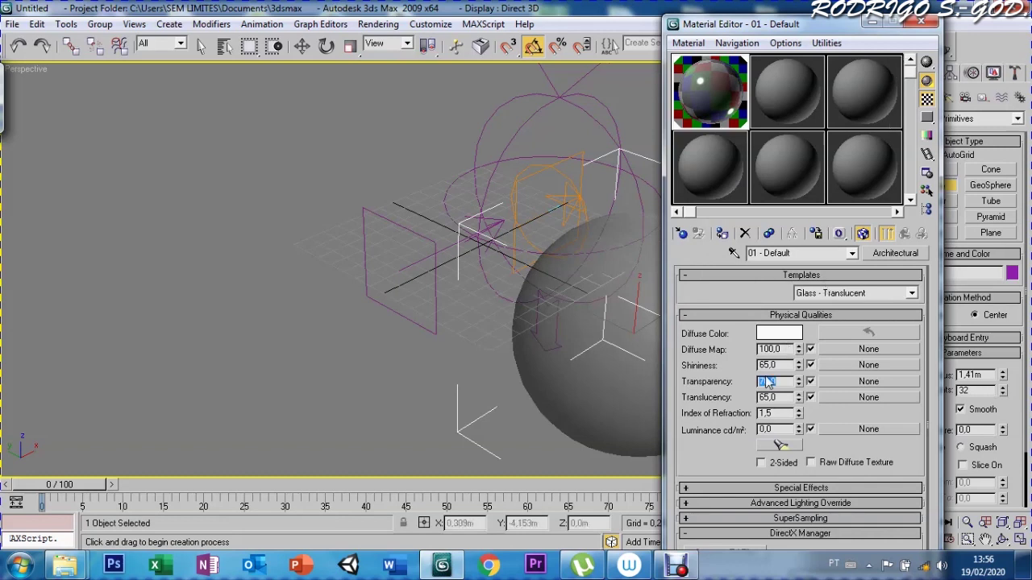
key("Tab")
type("80")
key("Return")
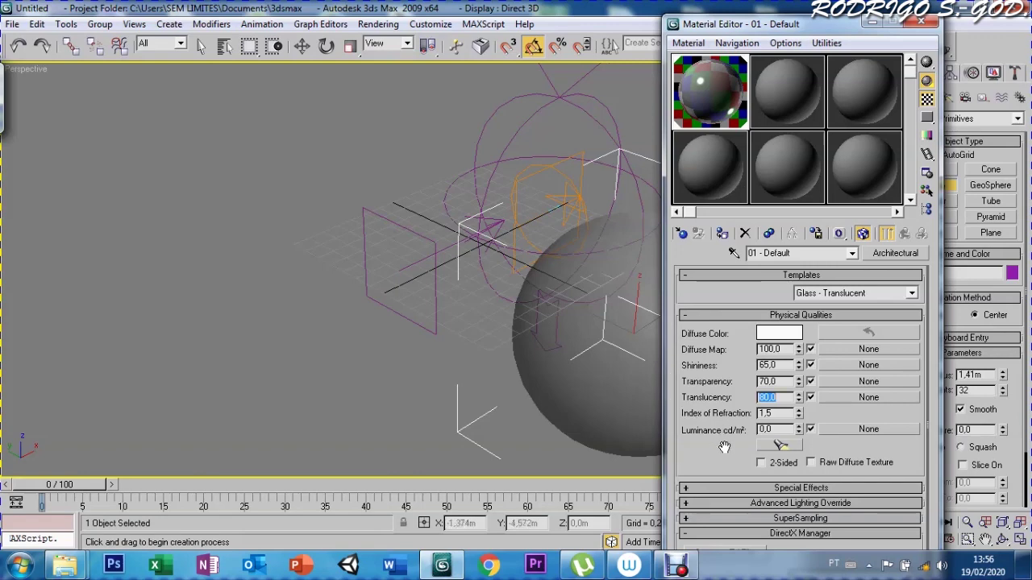
left_click(921, 24)
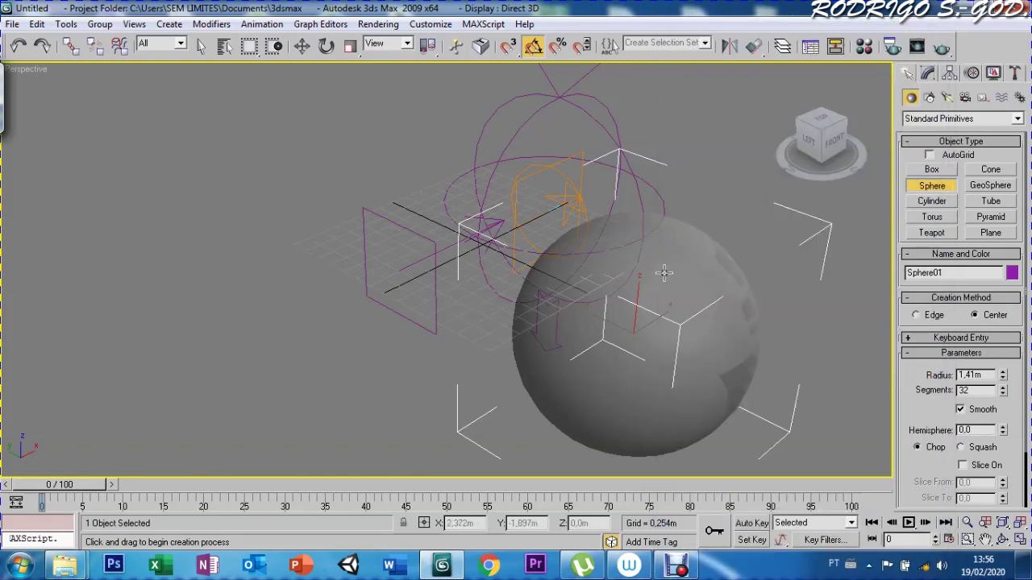
- Move the sphere to the scene centre over the emitter and go to frame 49
key("w")
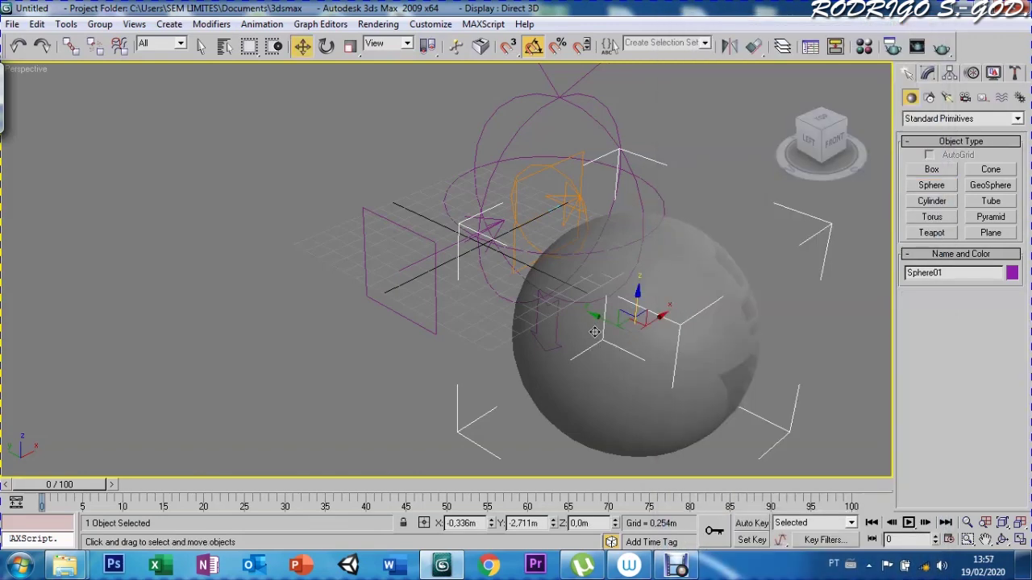
mouse_move(598, 314)
left_mouse_down()
mouse_move(503, 244)
mouse_move(584, 202)
left_mouse_up()
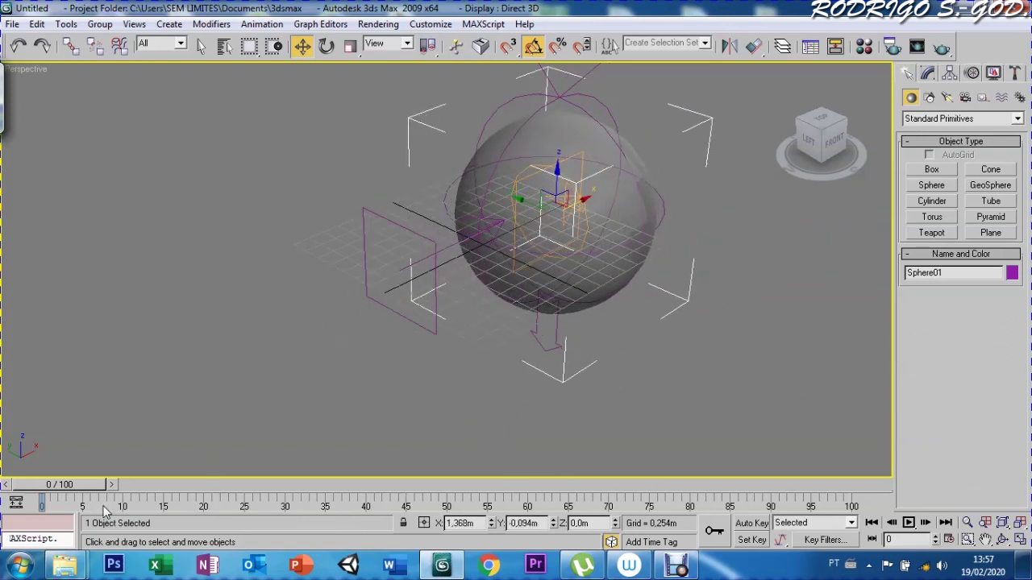
left_click_drag(95, 487, 451, 488)
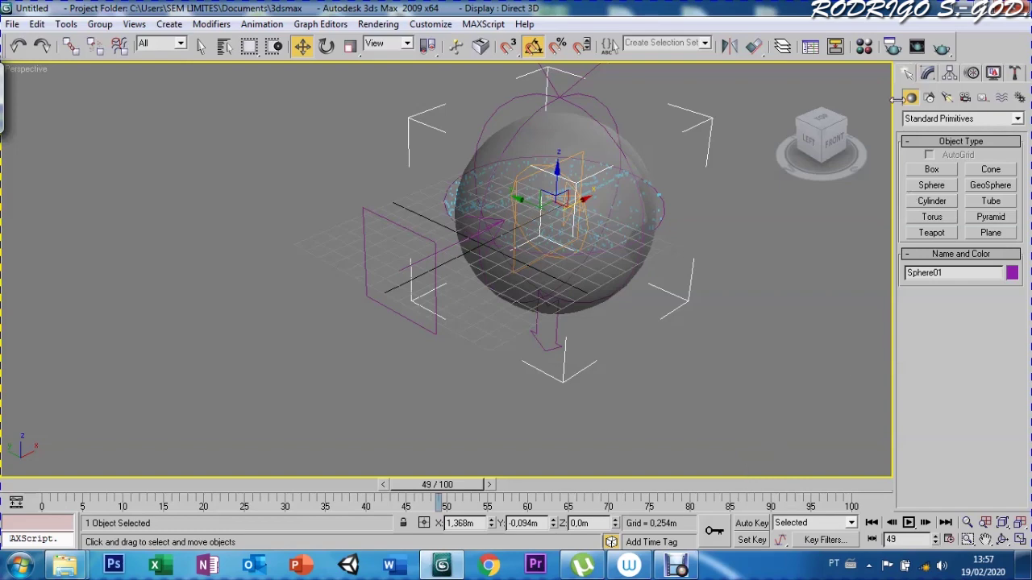
- Make a test render of the Perspective view at frame 49, then close the render windows
left_click(891, 47)
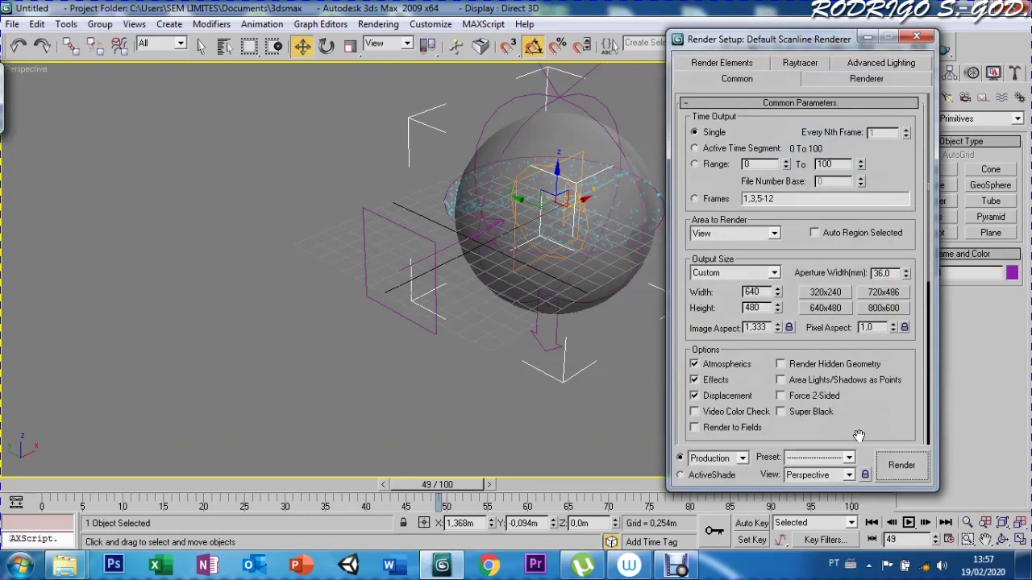
key("shift+q")
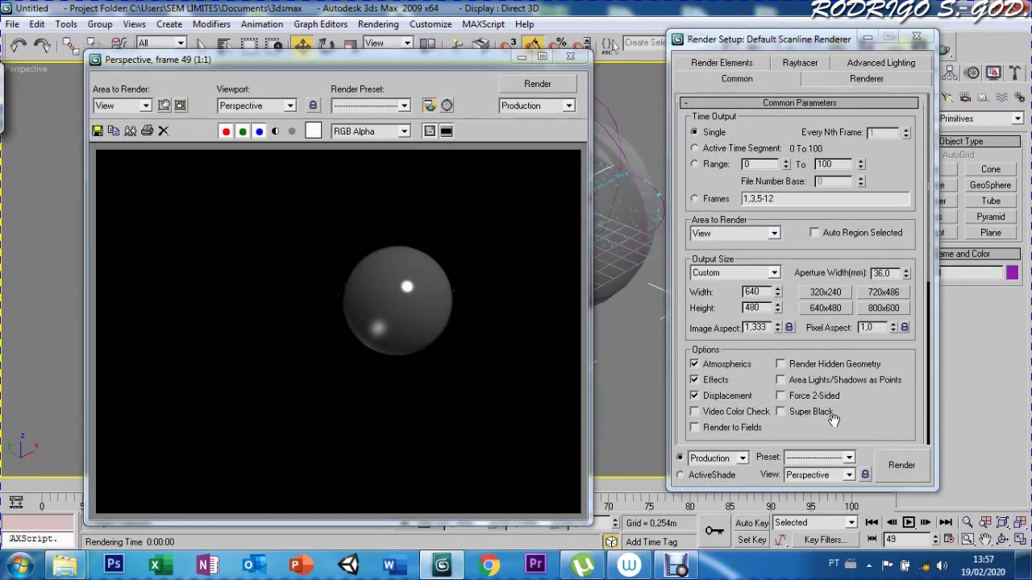
left_click(570, 56)
left_click(917, 37)
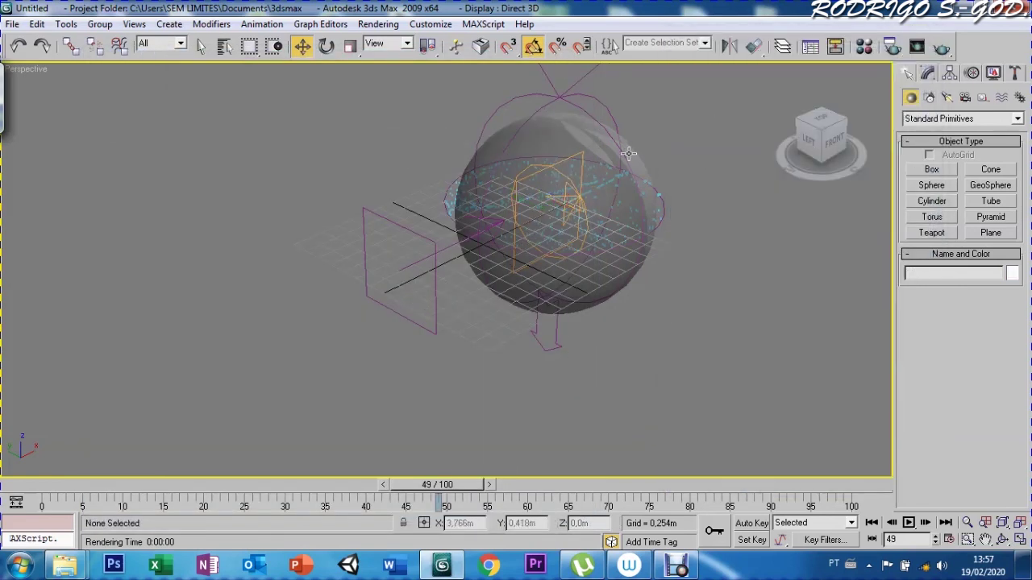
- In the Material Editor, set Diffuse Map to 70 and Transparency to 90
key("m")
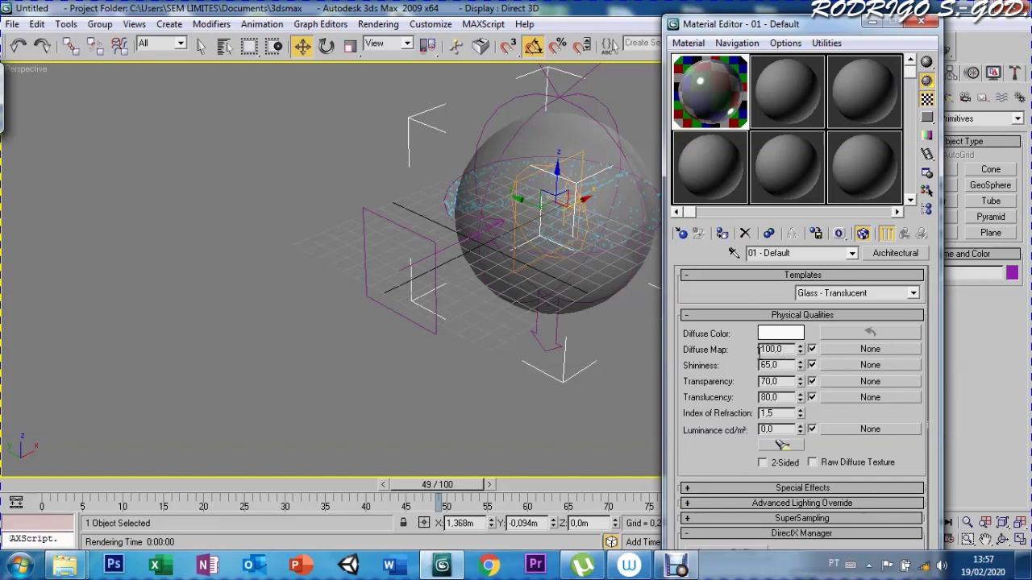
double_click(759, 349)
type("70")
double_click(778, 382)
type("0")
key("Return")
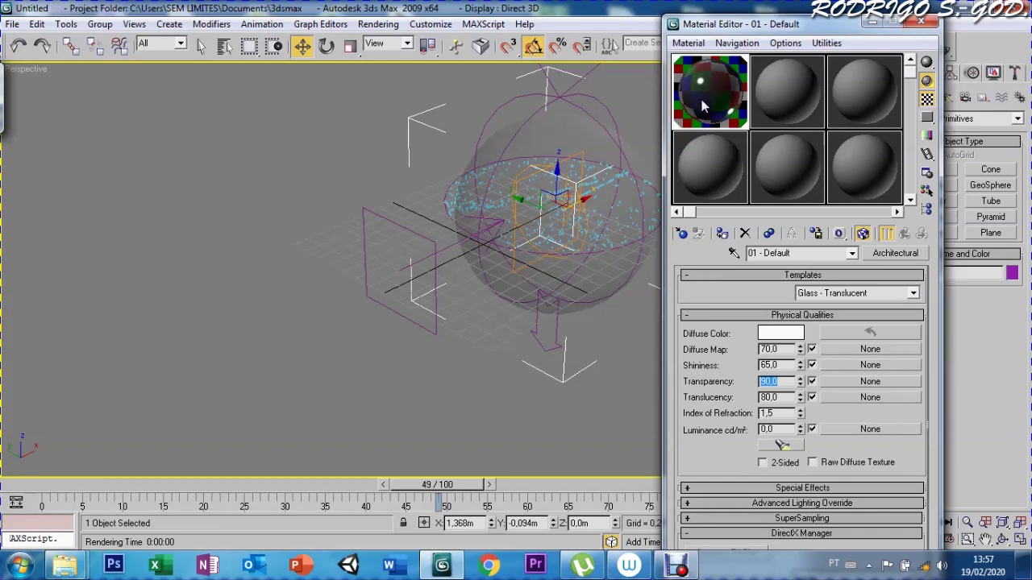
- Change the diffuse colour to a light cyan and close the Material Editor
left_click(780, 333)
left_click_drag(371, 112, 366, 101)
left_click_drag(442, 209, 442, 169)
left_click(552, 221)
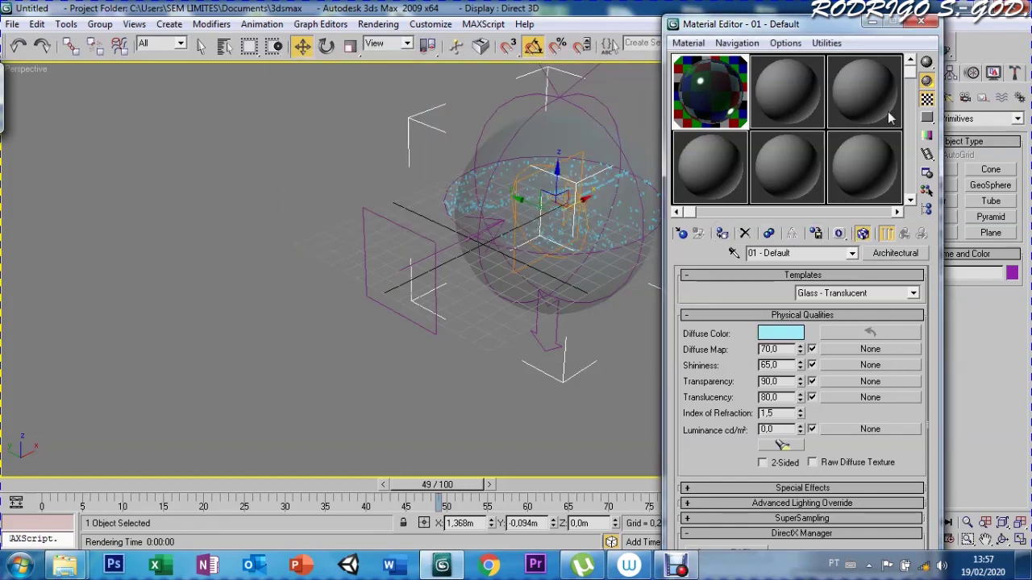
left_click(925, 25)
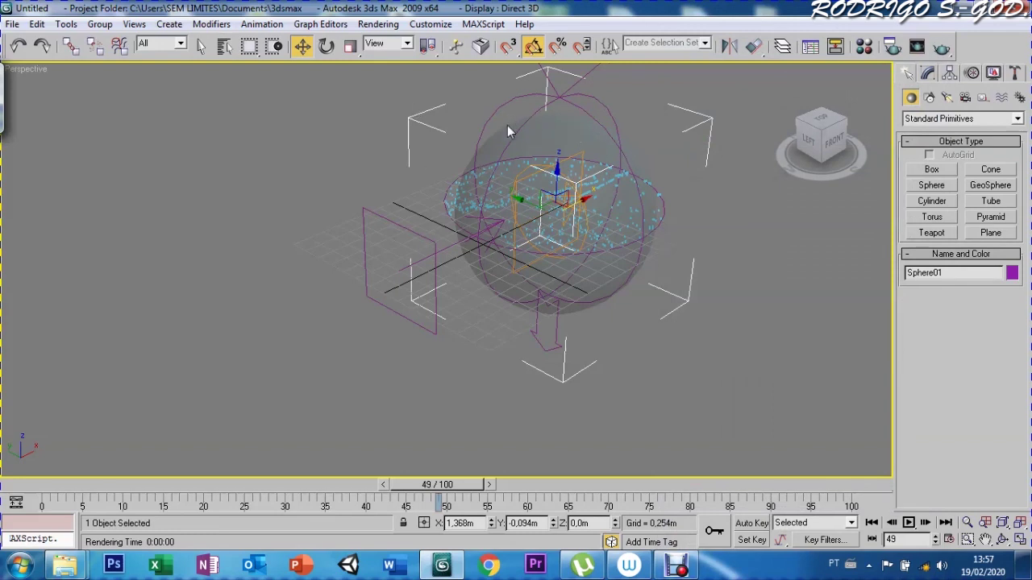
- With Select and Link active, frame the sphere in Perspective and scrub to frame 93
left_click(71, 47)
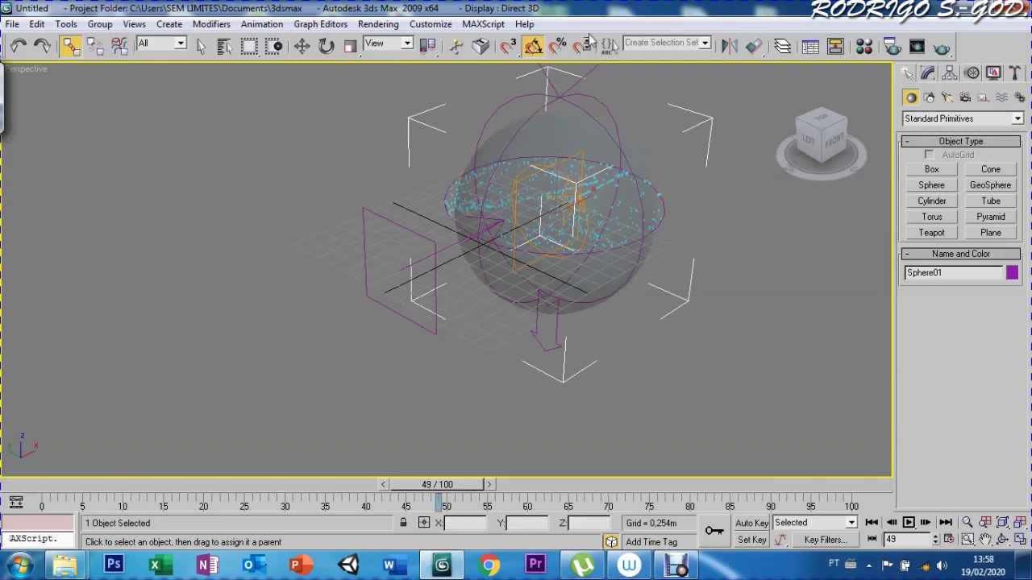
key("bracketleft")
key("bracketleft")
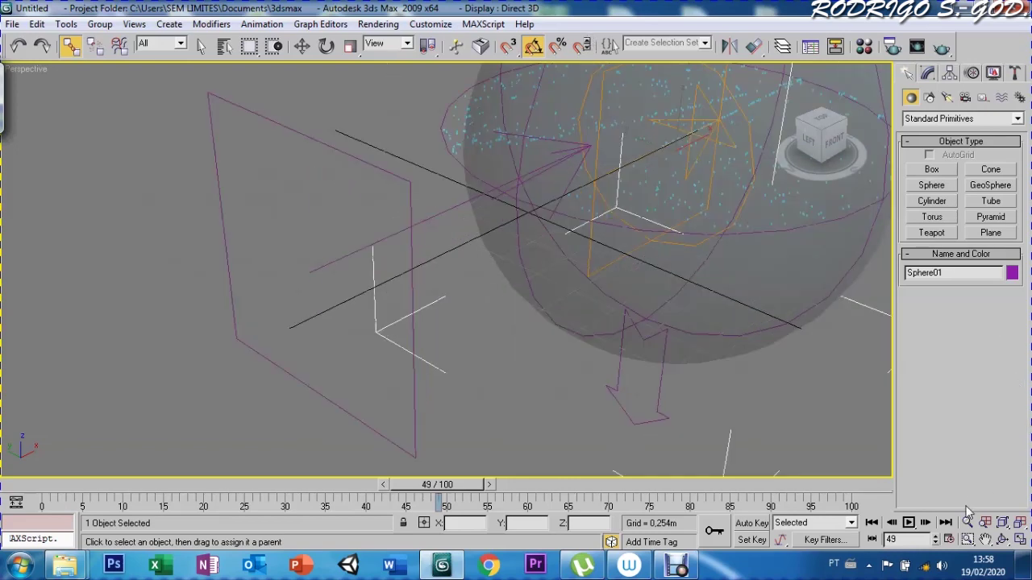
left_click(985, 539)
left_click_drag(739, 395, 685, 351)
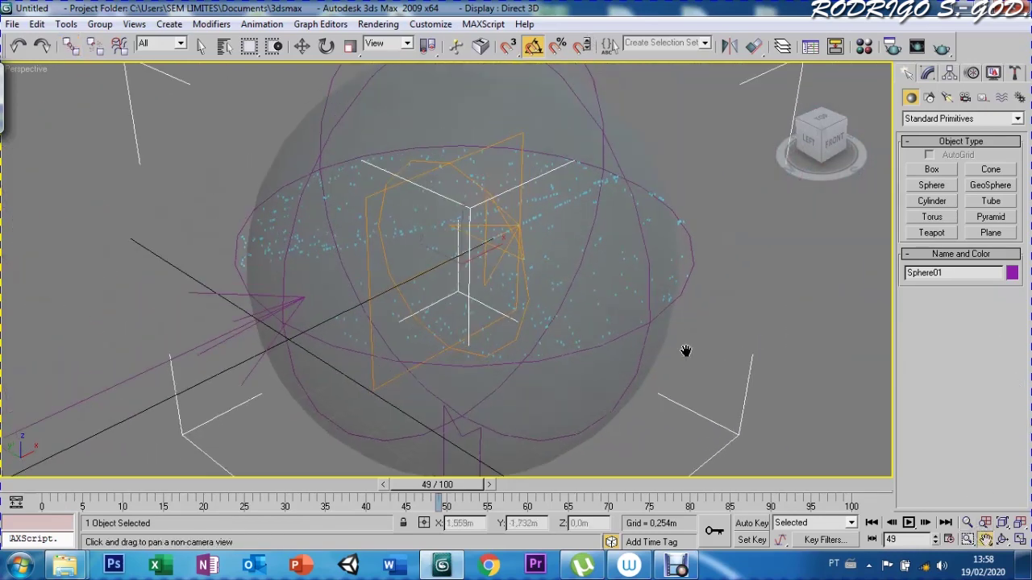
scroll(685, 352, "down", 2)
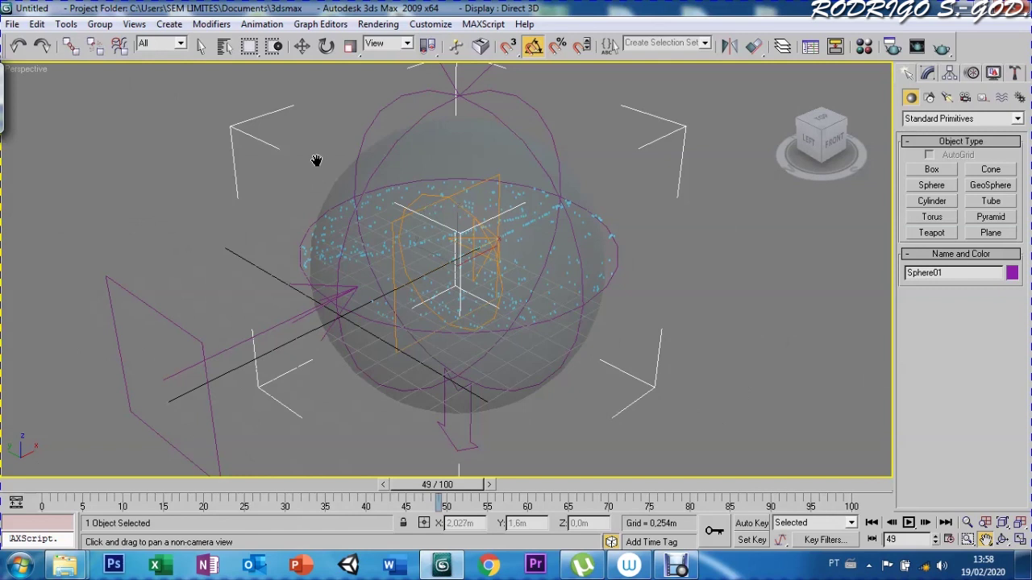
left_click(71, 46)
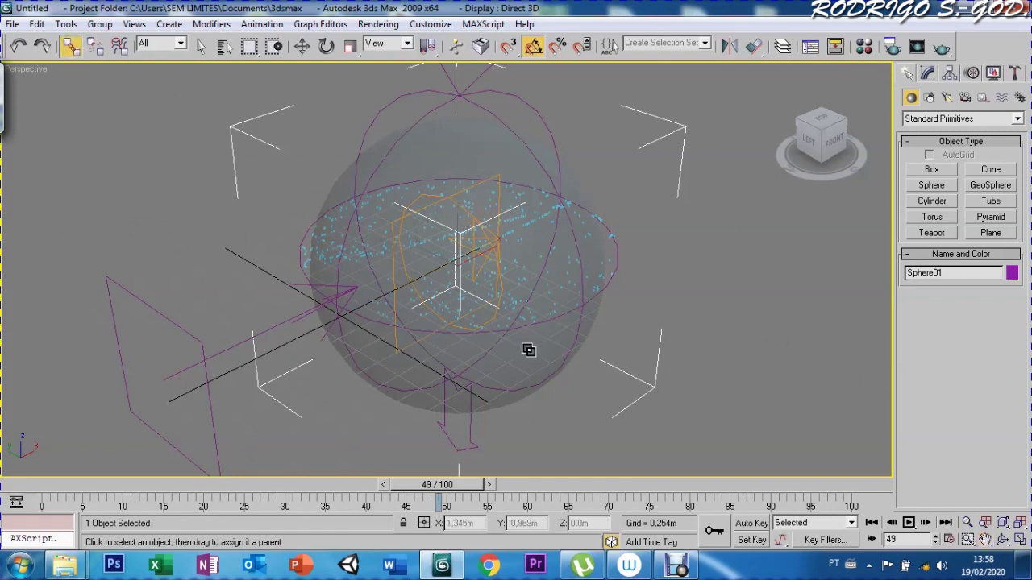
mouse_move(442, 484)
left_mouse_down()
mouse_move(92, 483)
mouse_move(793, 497)
left_mouse_up()
scroll(789, 396, "down", 4)
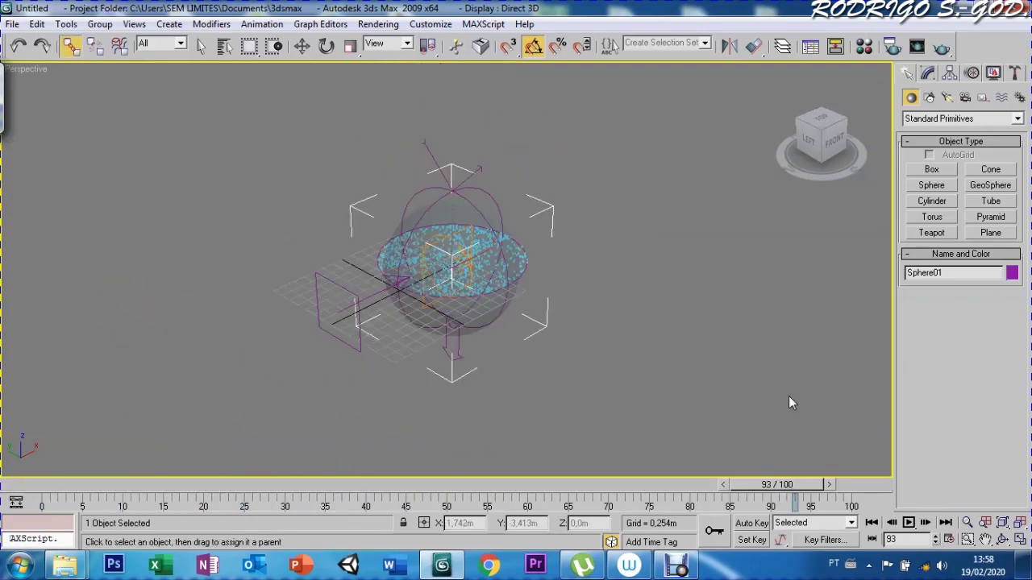
- Non-uniformly scale SDynaFlect01 into a tall, narrow ellipsoid along Z, Y and X
key("w")
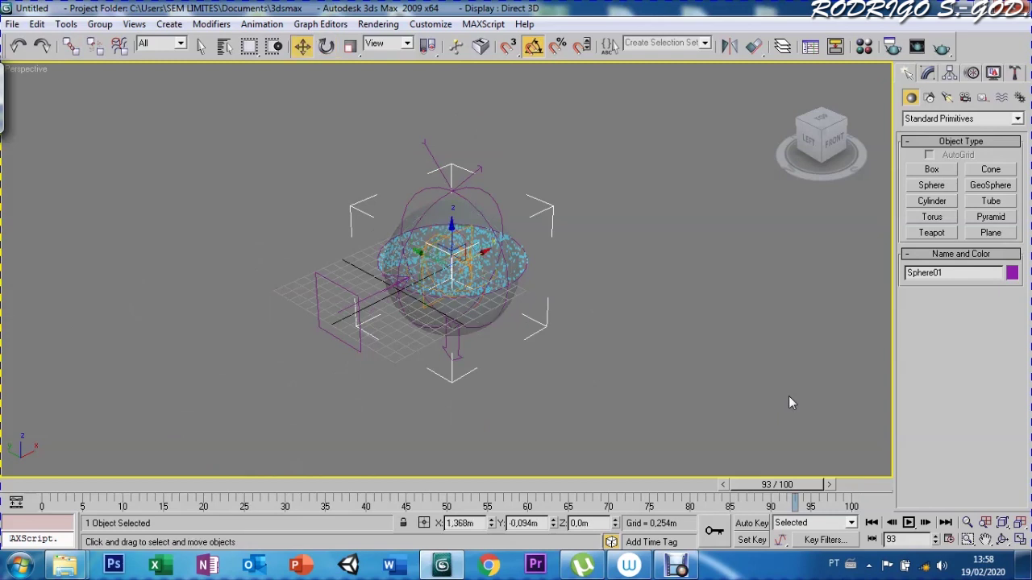
left_click(426, 188)
left_click(435, 188)
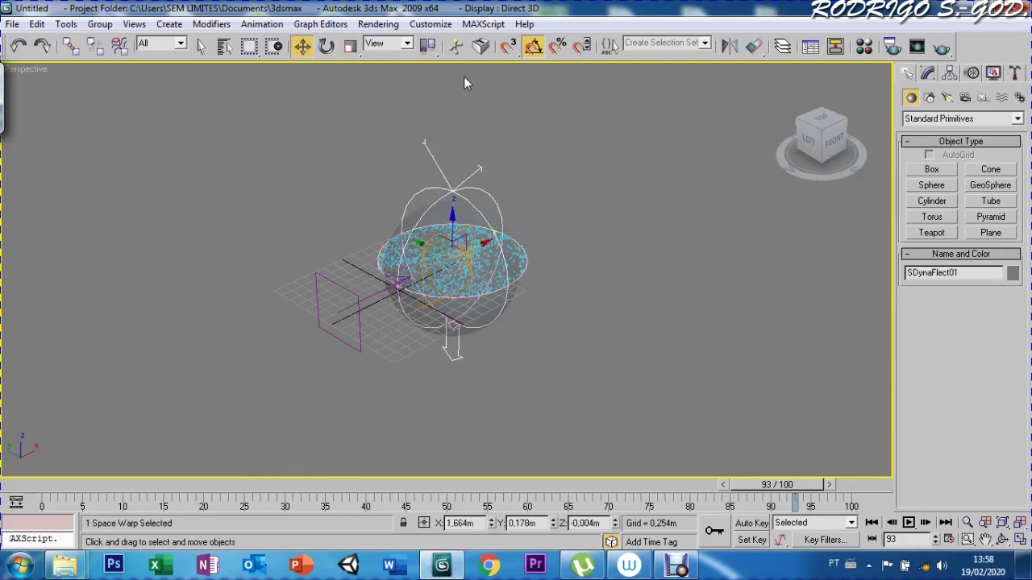
key("r")
key("r")
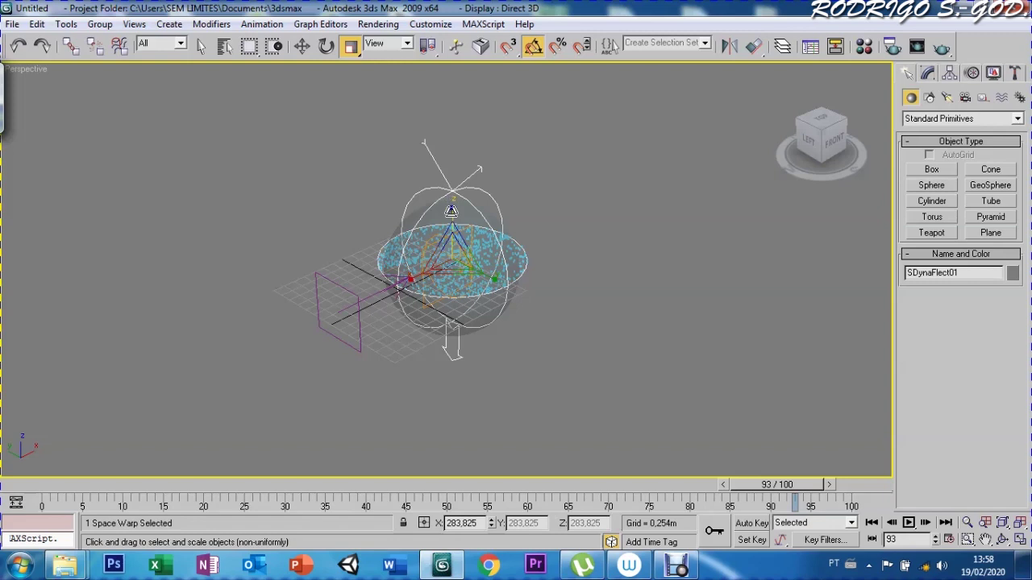
left_click_drag(451, 211, 448, 229)
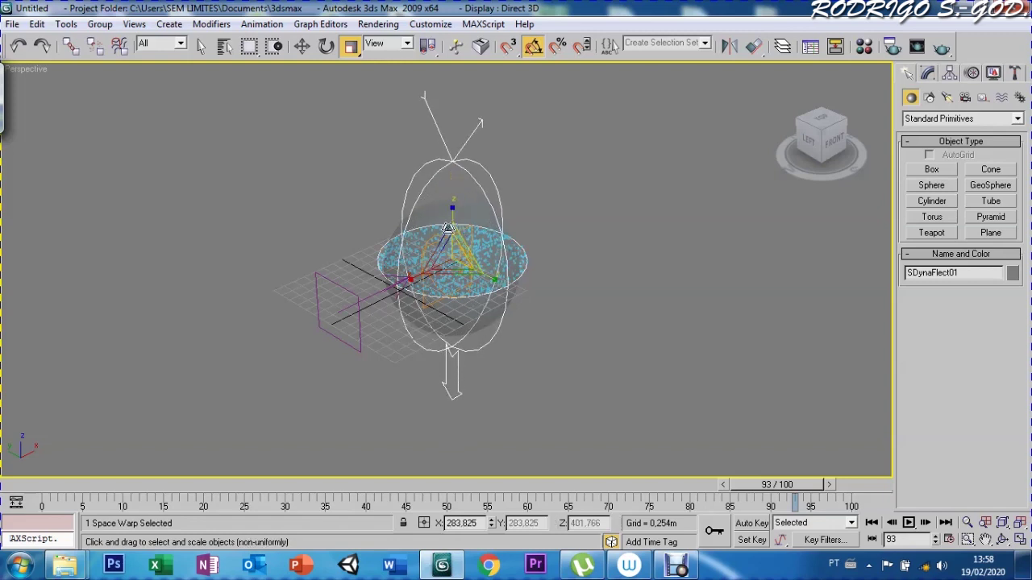
left_click_drag(498, 279, 471, 276)
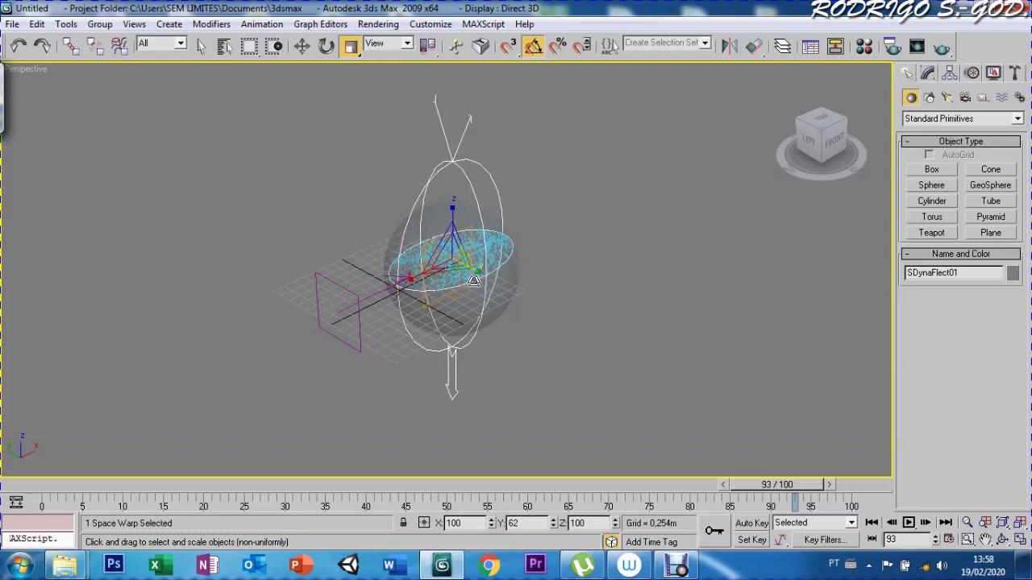
left_click_drag(452, 213, 431, 173)
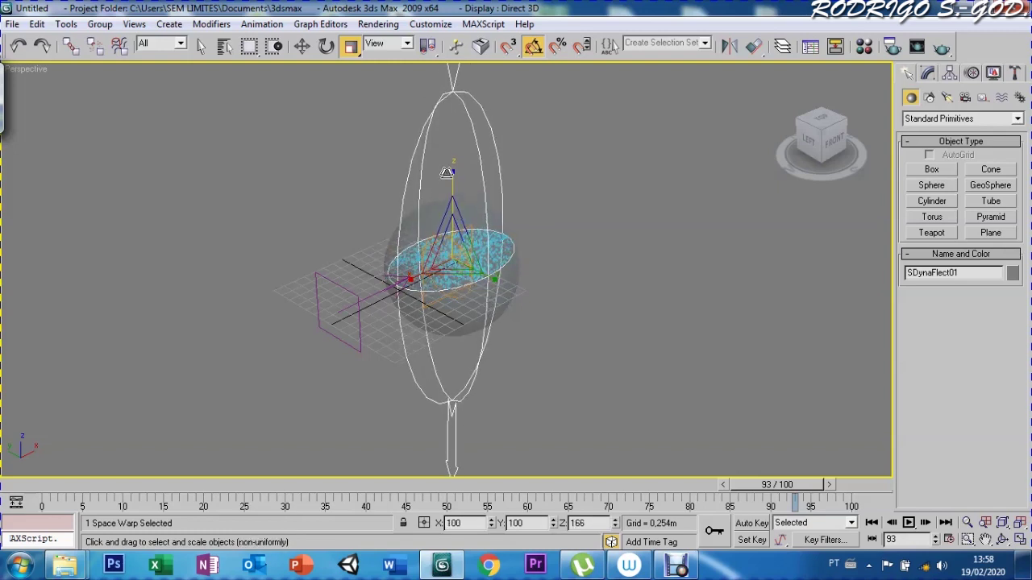
left_click_drag(392, 283, 419, 276)
- Scrub the animation to frame 67 and close the rendered frame window
left_click_drag(89, 484, 588, 486)
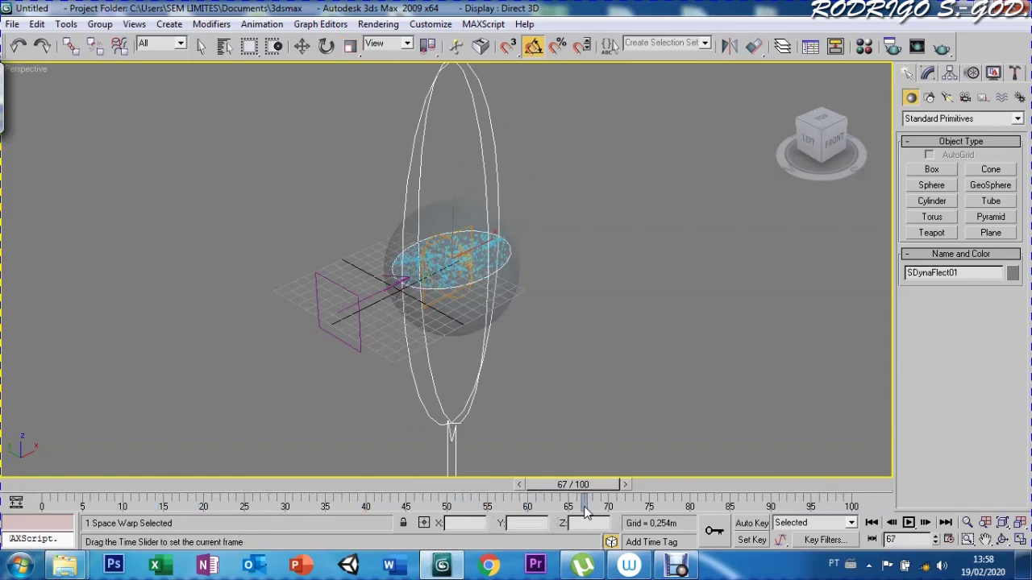
key("r")
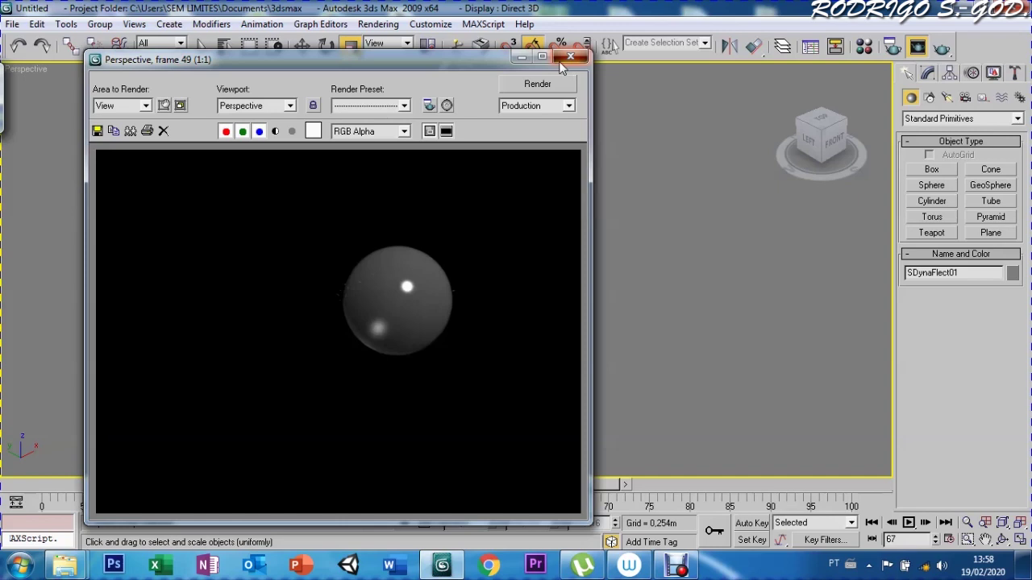
left_click(564, 58)
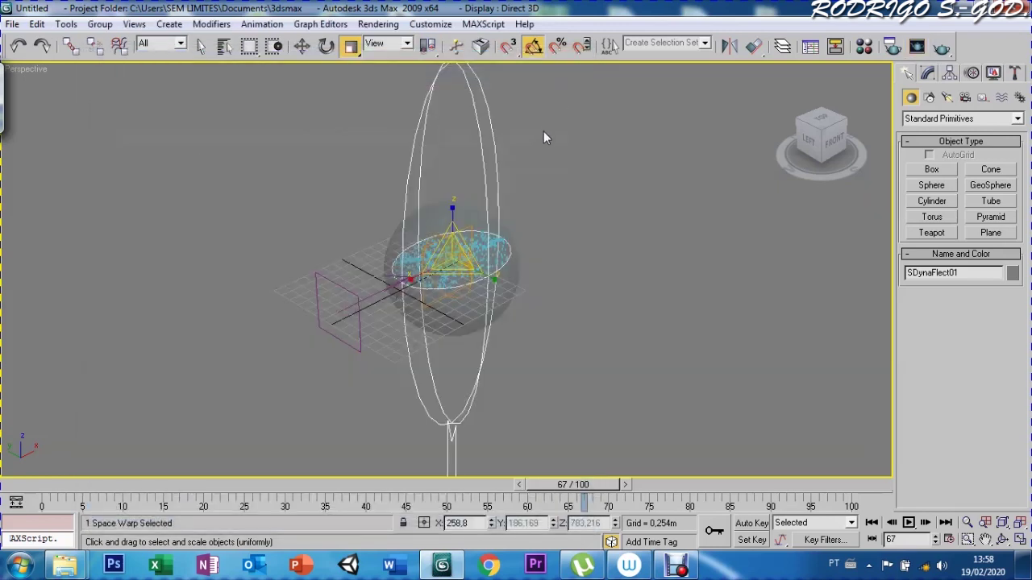
- Try moving the deflector, undo, and keep the sphere up and right of the emitter
key("w")
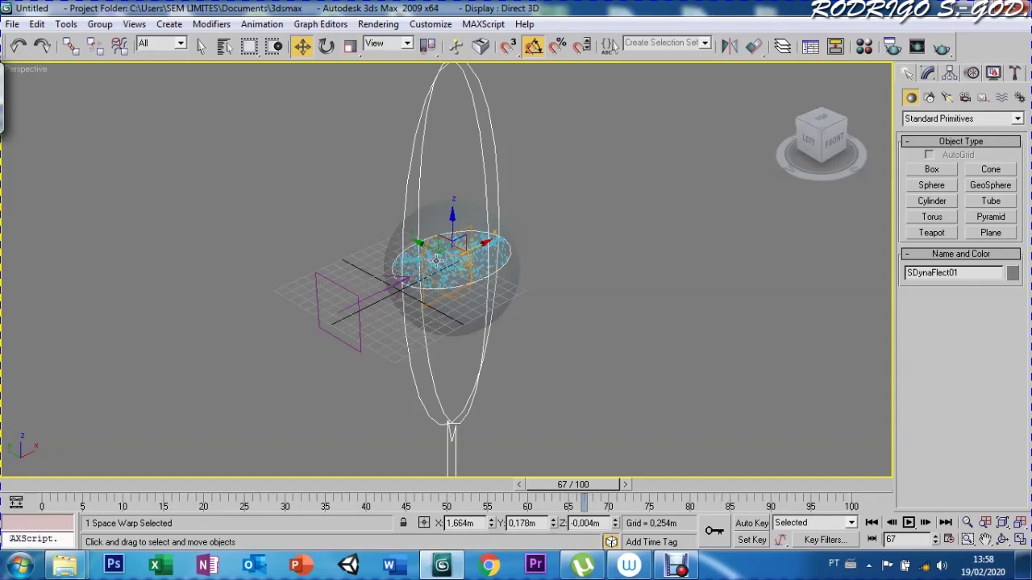
mouse_move(478, 251)
left_mouse_down()
mouse_move(330, 330)
mouse_move(351, 286)
left_mouse_up()
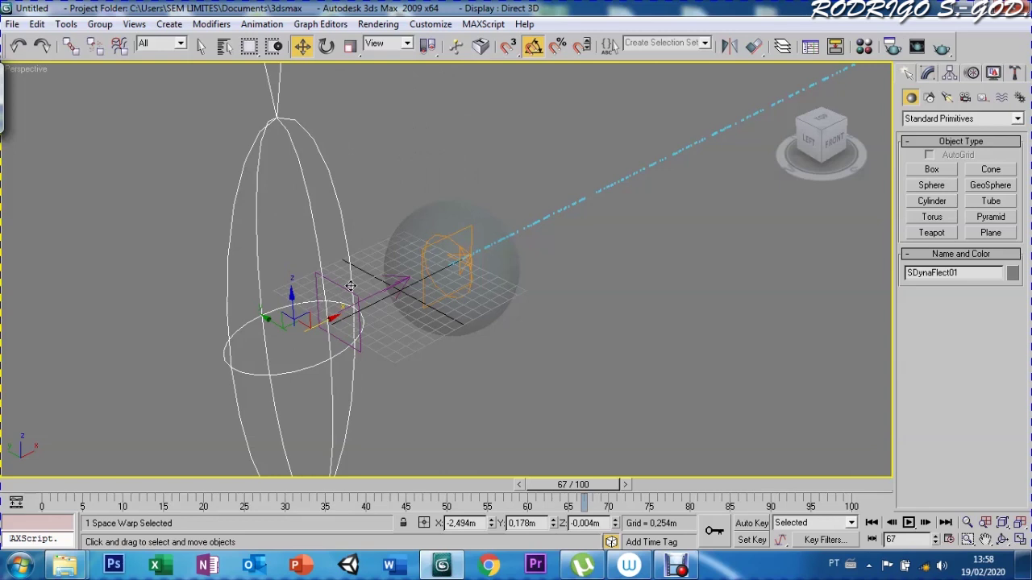
key("ctrl+z")
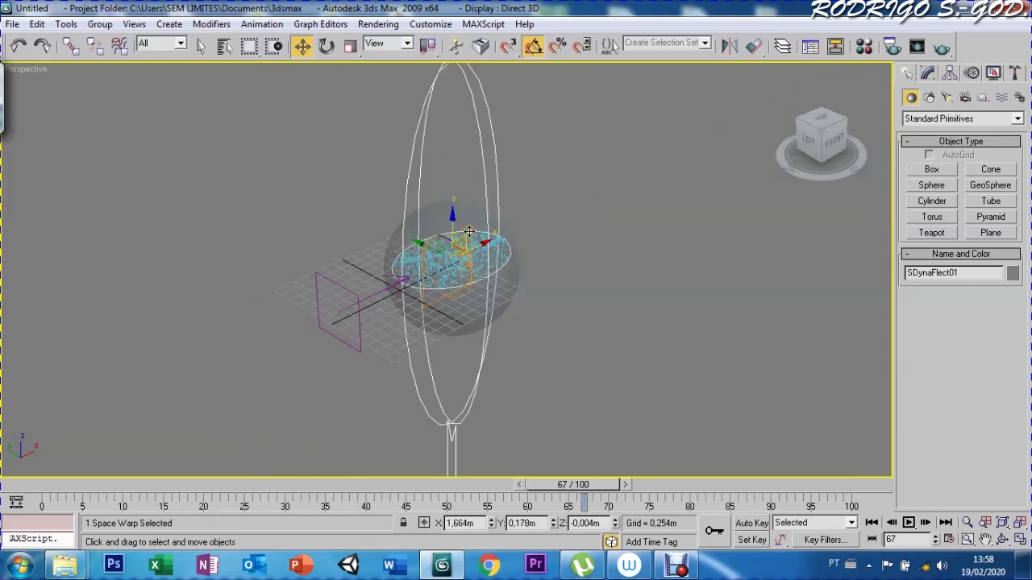
left_click(468, 232)
left_click(469, 177)
left_click(465, 230)
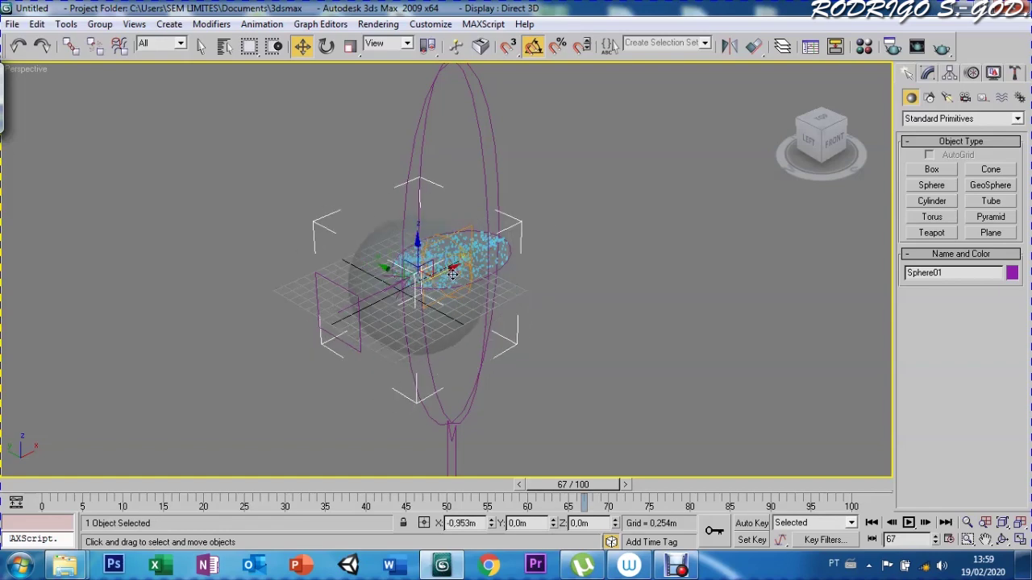
key("ctrl+z")
- Move SDynaFlect01 up onto the sphere and scrub the animation to frame 4
left_click(498, 262)
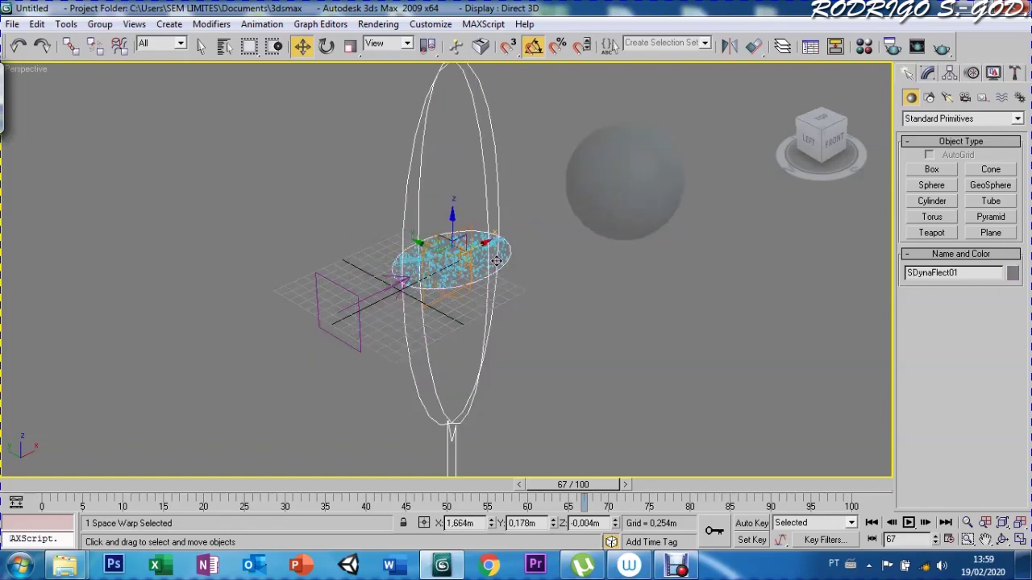
left_click_drag(482, 246, 644, 179)
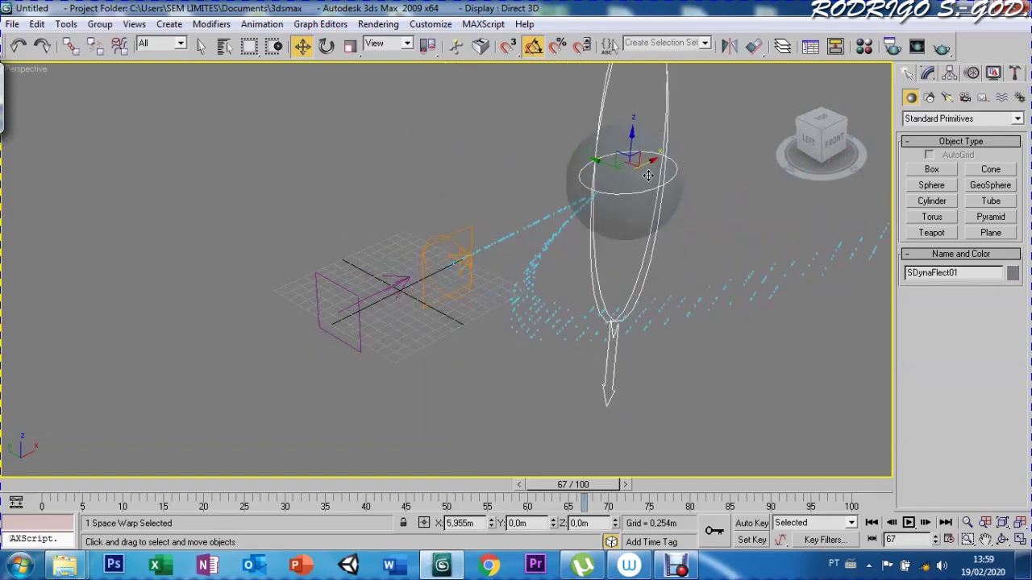
left_click_drag(646, 178, 650, 171)
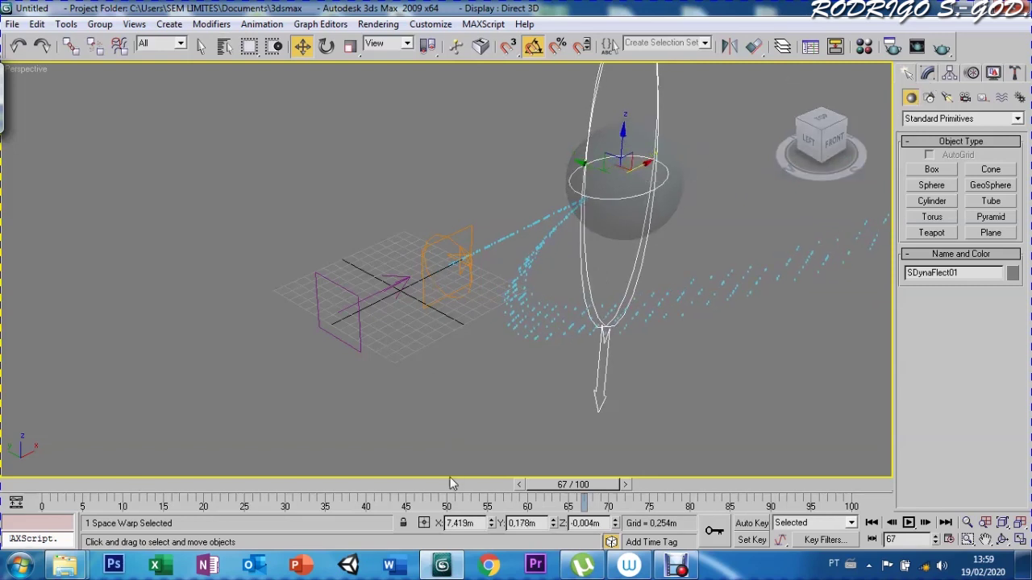
left_click_drag(544, 489, 68, 486)
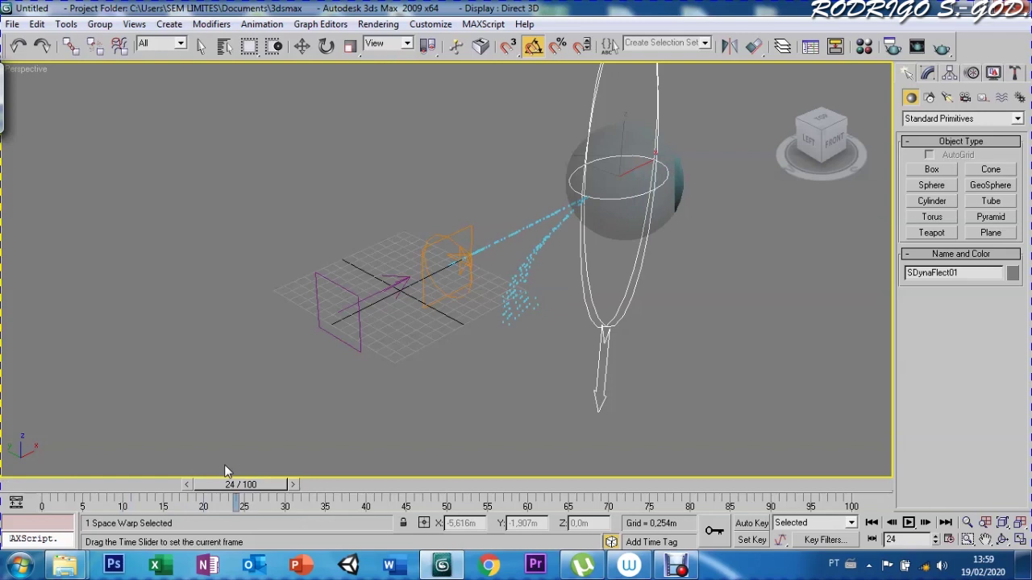
left_click_drag(69, 486, 53, 485)
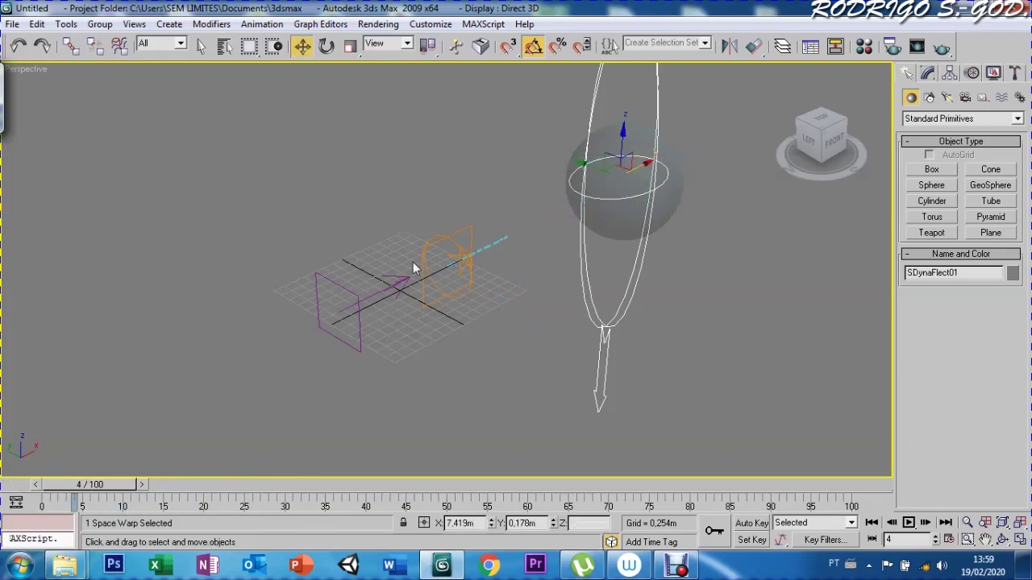
left_click(562, 182)
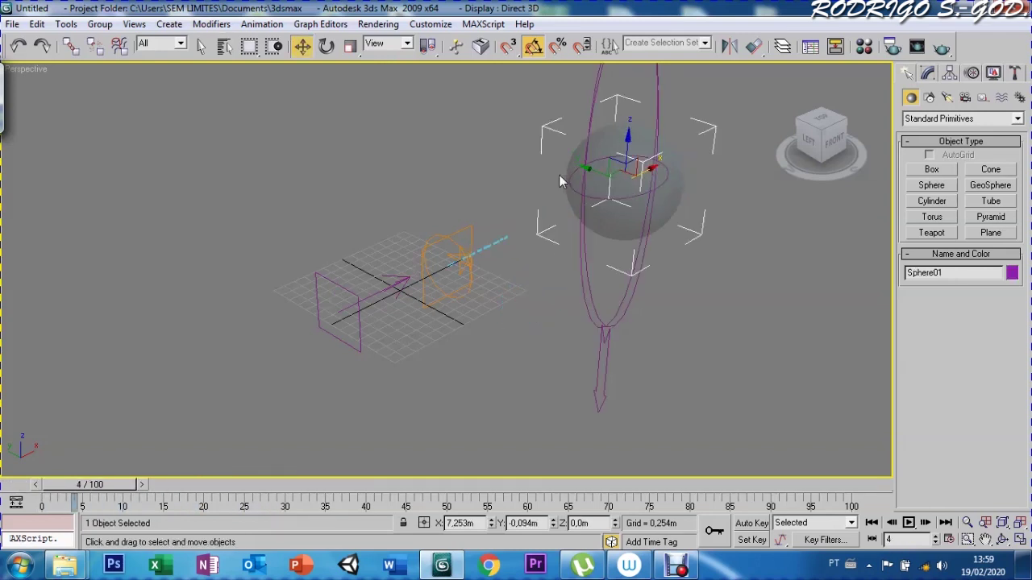
- Link Sphere01 to SDynaFlect01 as its parent with Select and Link
left_click(70, 47)
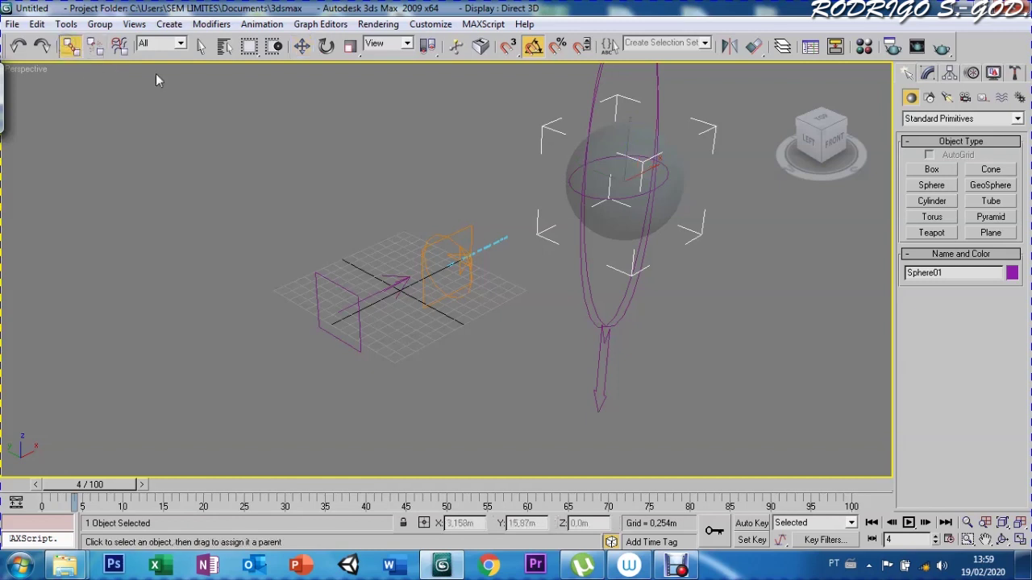
left_click_drag(607, 226, 587, 273)
left_click_drag(596, 171, 599, 209)
- Move the deflector and its linked sphere up and right, then scrub the animation
key("w")
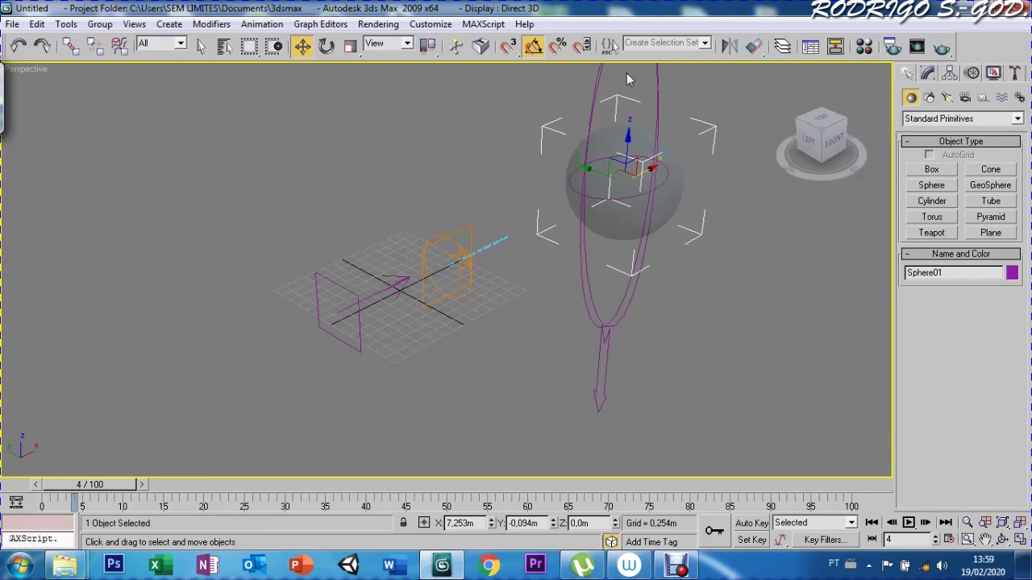
left_click(578, 303)
left_click_drag(642, 171, 662, 142)
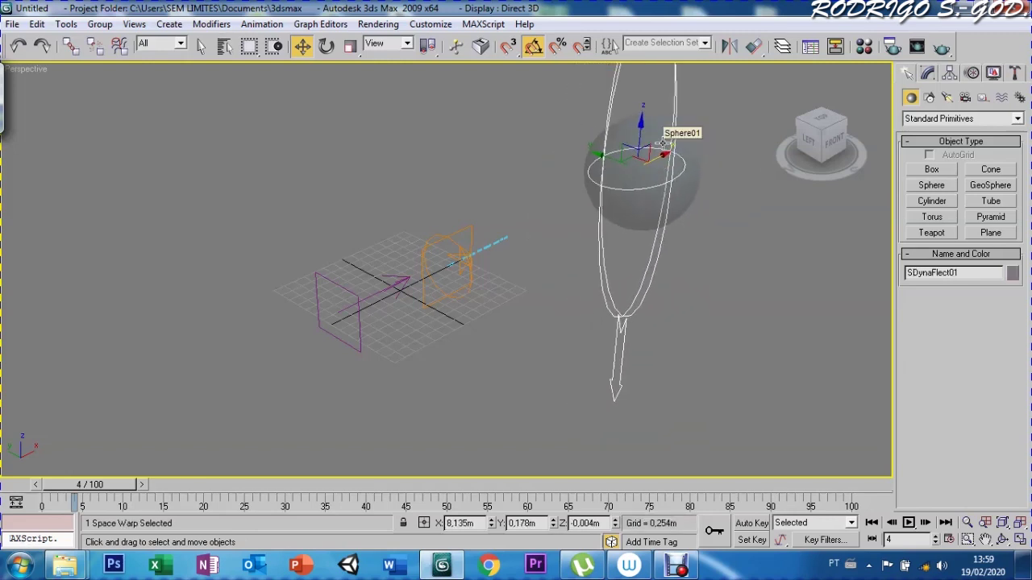
mouse_move(87, 484)
left_mouse_down()
mouse_move(669, 485)
mouse_move(48, 484)
mouse_move(838, 492)
mouse_move(36, 485)
mouse_move(293, 485)
mouse_move(557, 502)
mouse_move(475, 484)
mouse_move(74, 485)
mouse_move(246, 485)
left_mouse_up()
key("w")
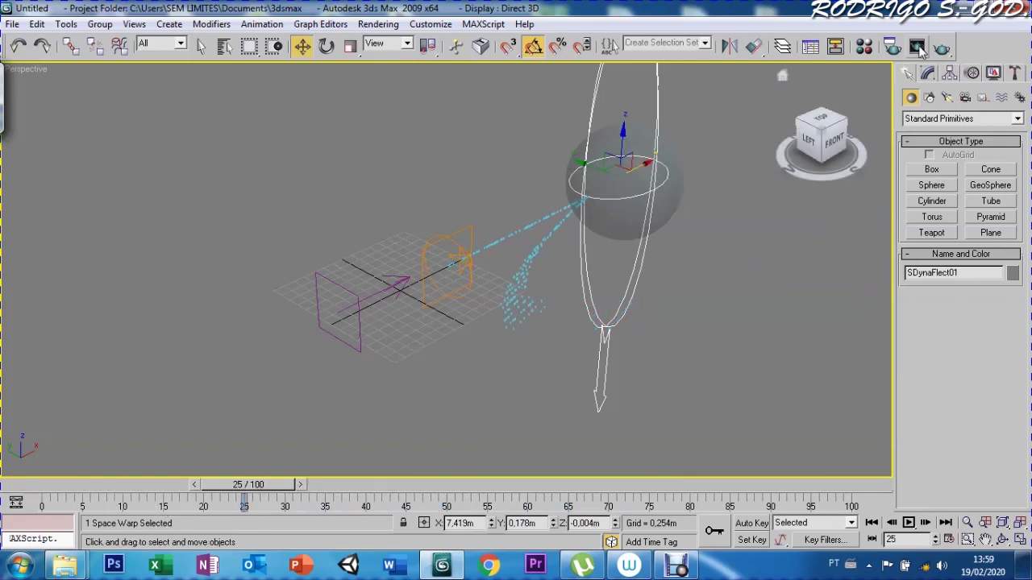
left_click(917, 46)
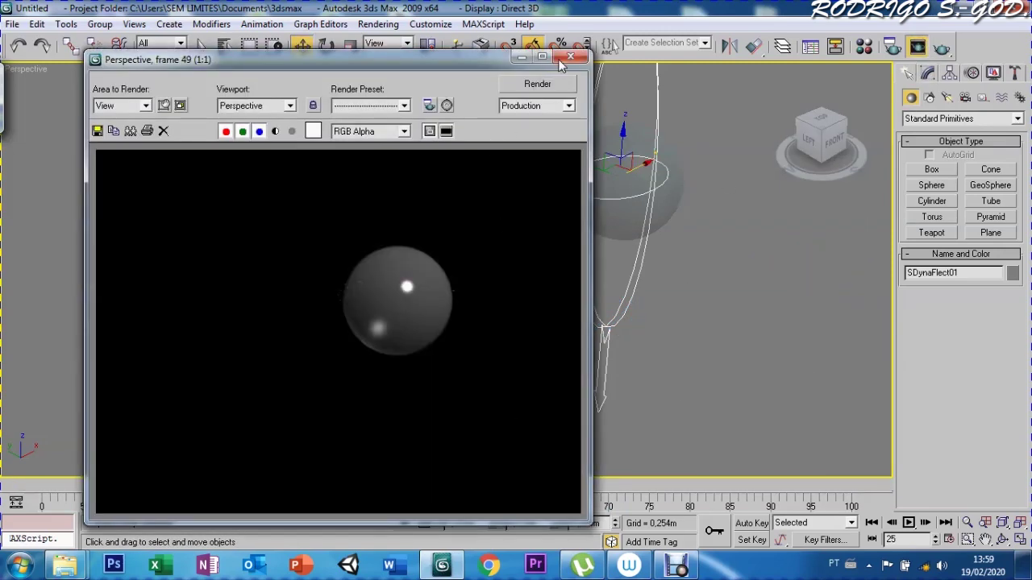
left_click(569, 56)
left_click(890, 47)
left_click(901, 465)
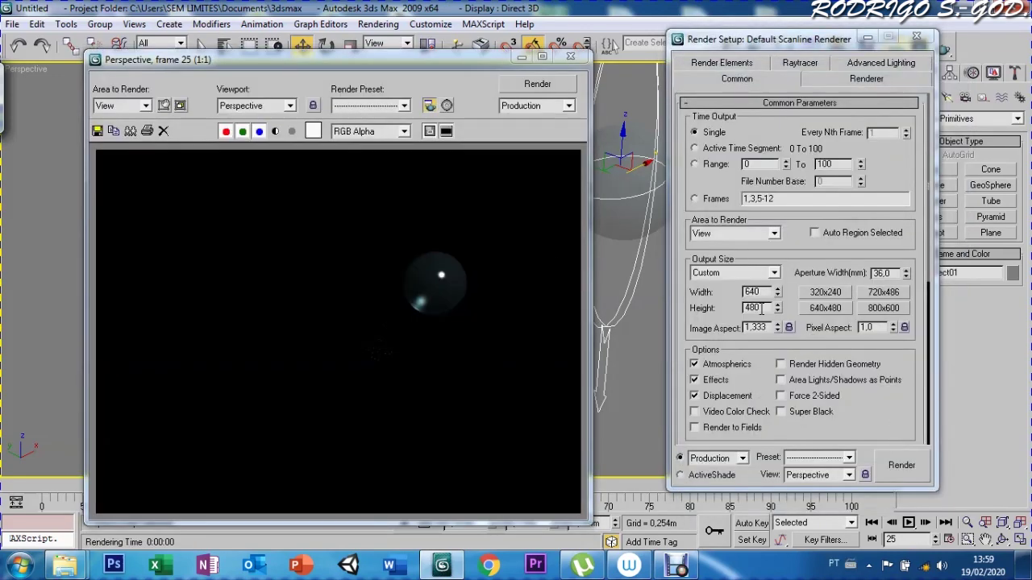
left_click(566, 60)
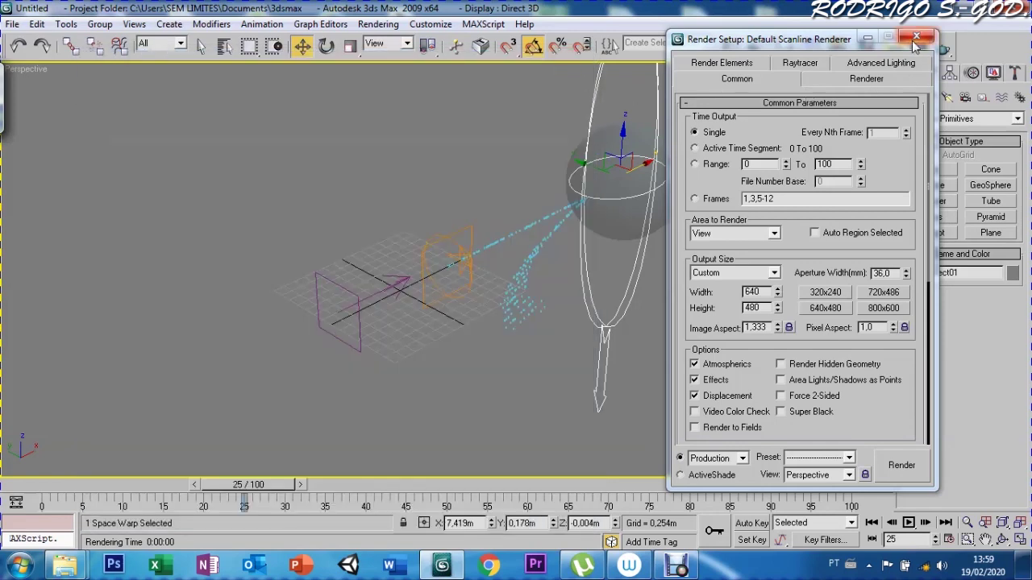
left_click(916, 37)
mouse_move(227, 485)
left_mouse_down()
mouse_move(528, 484)
mouse_move(76, 484)
mouse_move(167, 481)
left_mouse_up()
key("w")
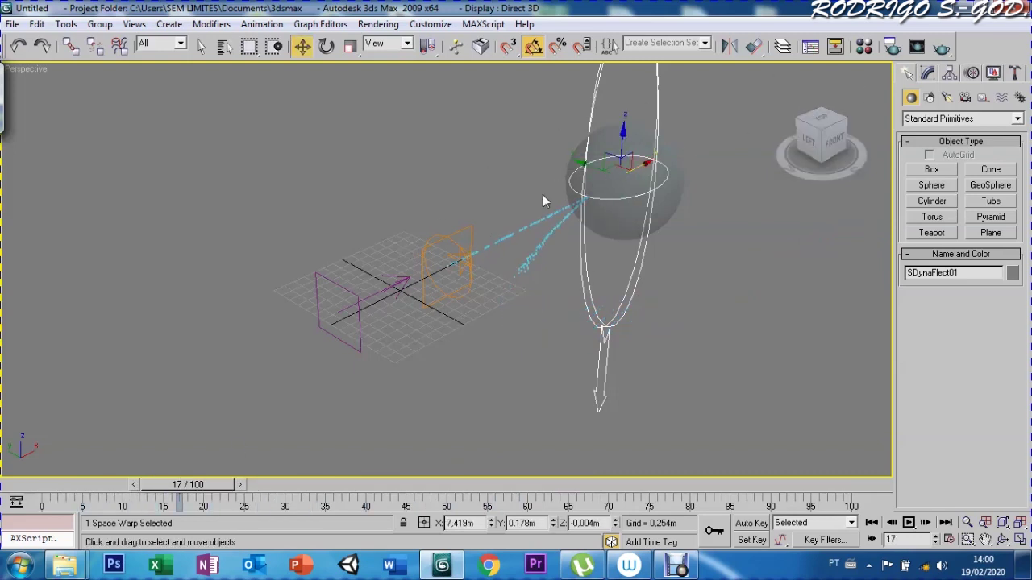
- Create a small cube, Box01, to the right of the sphere
left_click(446, 239)
left_click(927, 73)
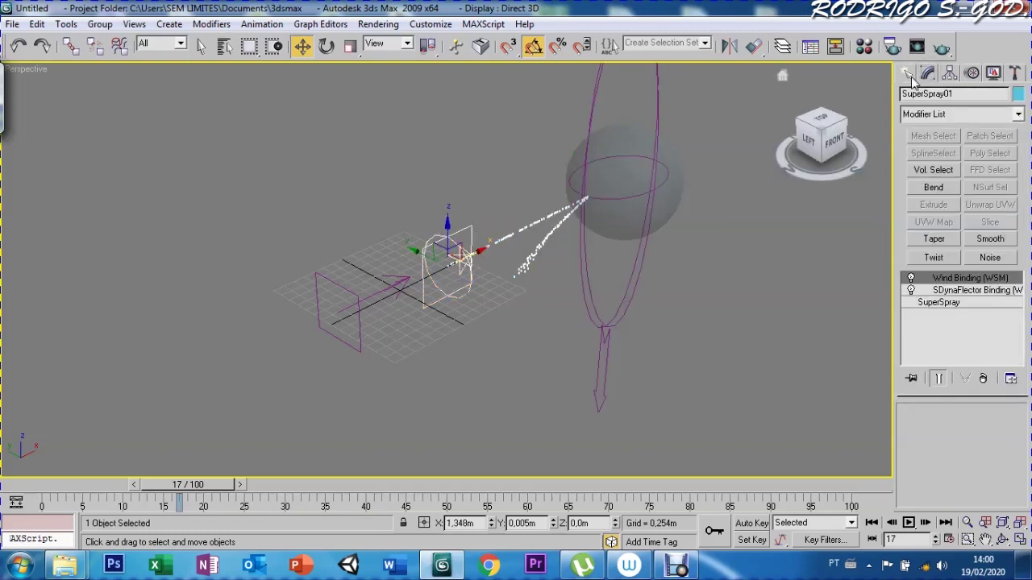
left_click(908, 73)
left_click(927, 171)
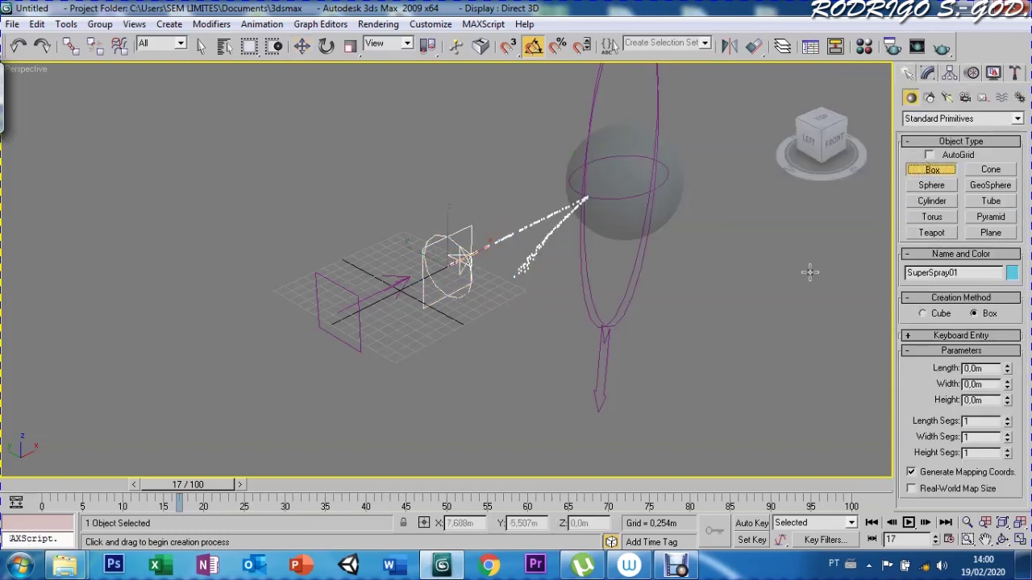
left_click_drag(724, 303, 724, 326)
left_click(736, 270)
key("w")
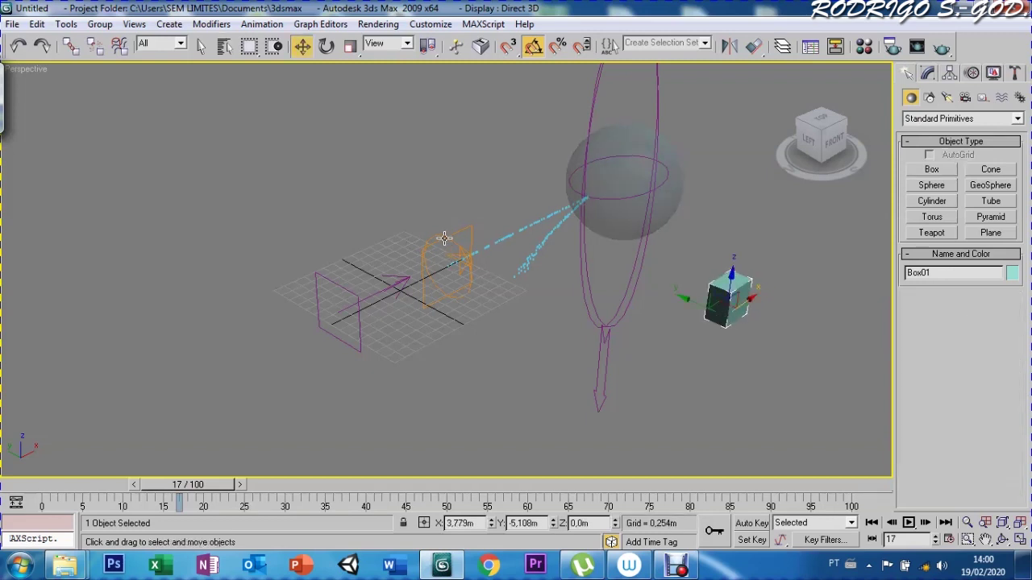
- Set SuperSpray01's particle type to Instanced Geometry using Box01 as the instanced object
left_click(444, 238)
left_click(928, 74)
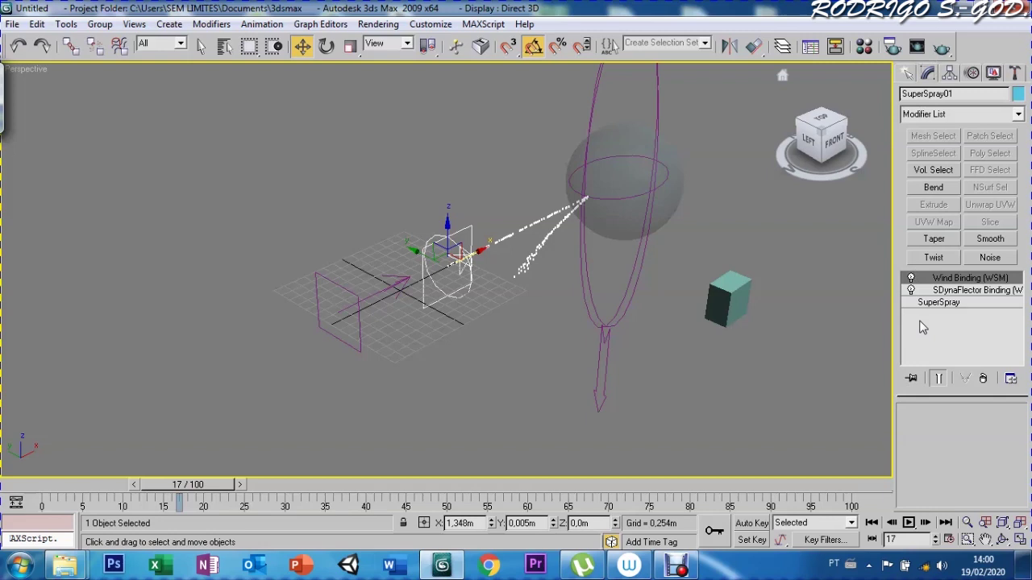
left_click(935, 303)
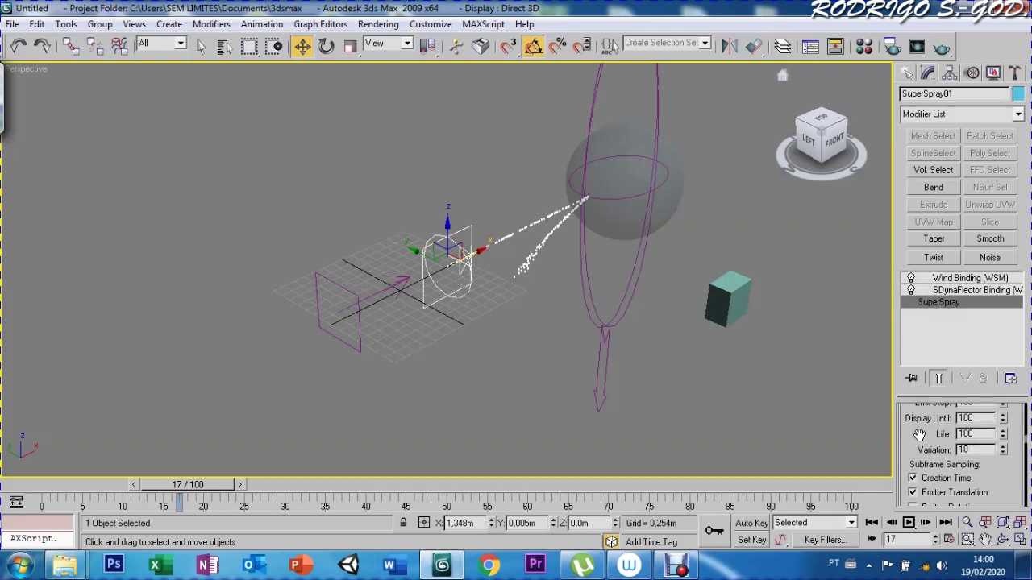
scroll(919, 452, "down", 5)
left_click_drag(919, 432, 918, 327)
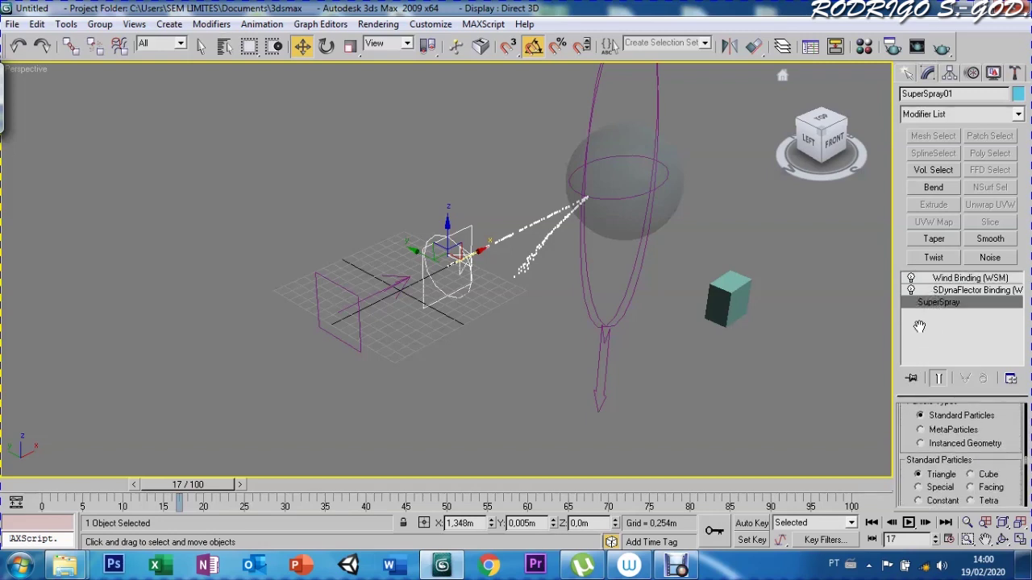
left_click(921, 443)
scroll(923, 451, "down", 2)
scroll(923, 454, "down", 2)
left_click(959, 486)
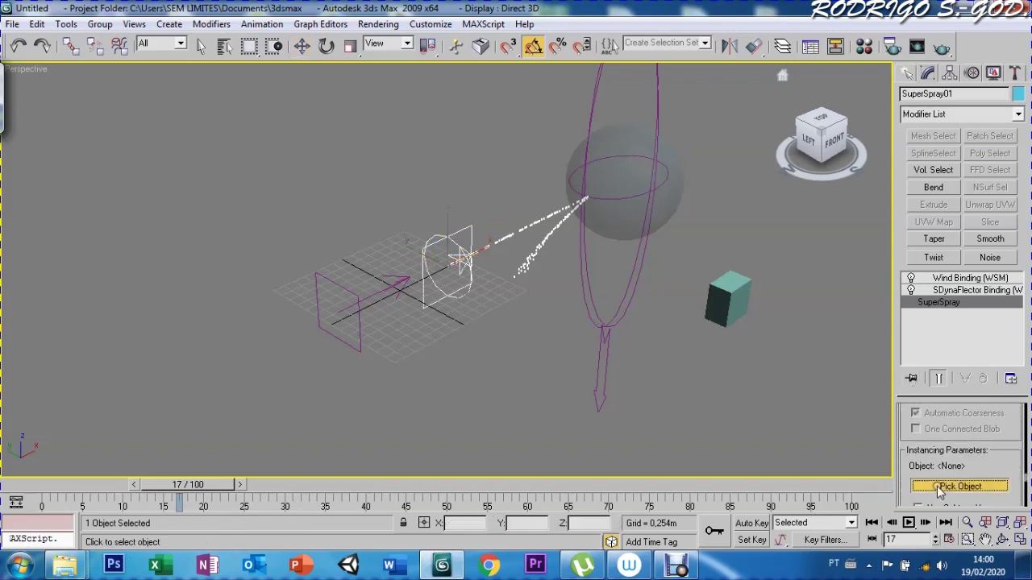
left_click(735, 313)
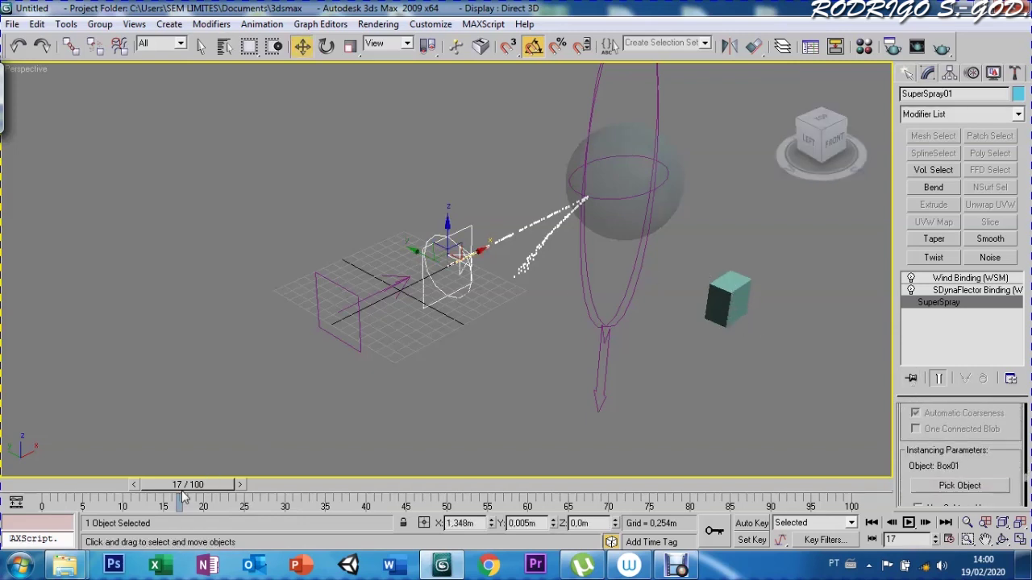
left_click_drag(208, 477, 148, 483)
- Set the particle viewport display to Mesh and scrub back to frame 0
scroll(903, 415, "up", 2)
scroll(914, 443, "up", 2)
scroll(912, 460, "up", 2)
scroll(915, 472, "up", 2)
scroll(915, 486, "up", 2)
scroll(914, 494, "up", 2)
scroll(910, 500, "up", 2)
scroll(915, 502, "up", 3)
scroll(915, 502, "up", 1)
scroll(935, 432, "up", 3)
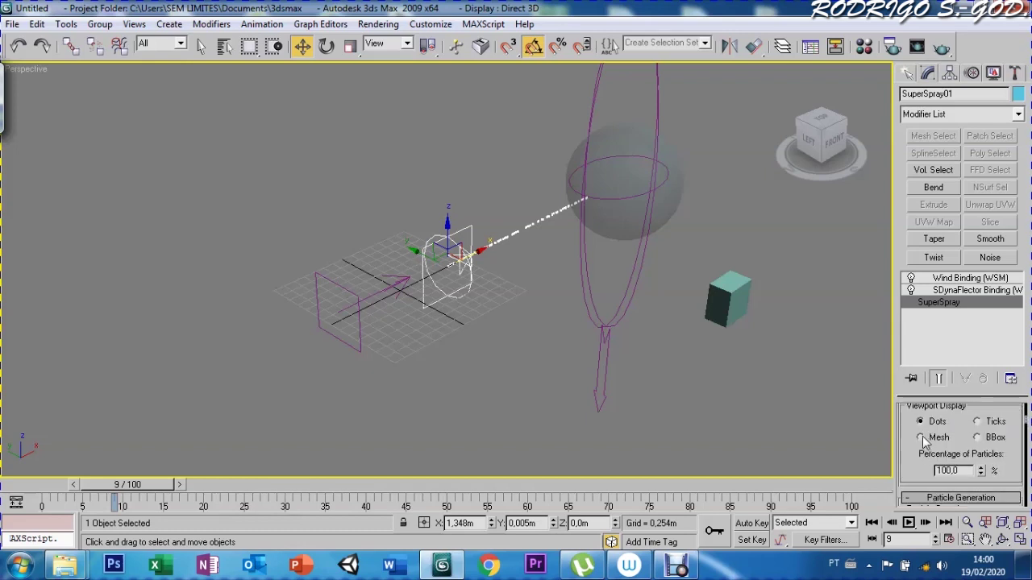
left_click(921, 437)
mouse_move(125, 488)
left_mouse_down()
mouse_move(53, 488)
mouse_move(194, 487)
mouse_move(48, 488)
left_mouse_up()
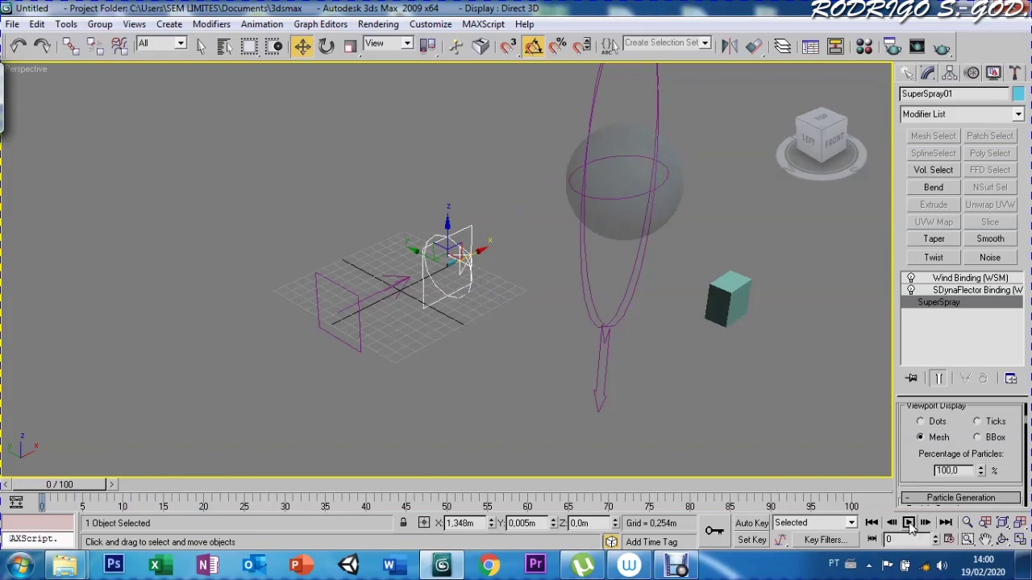